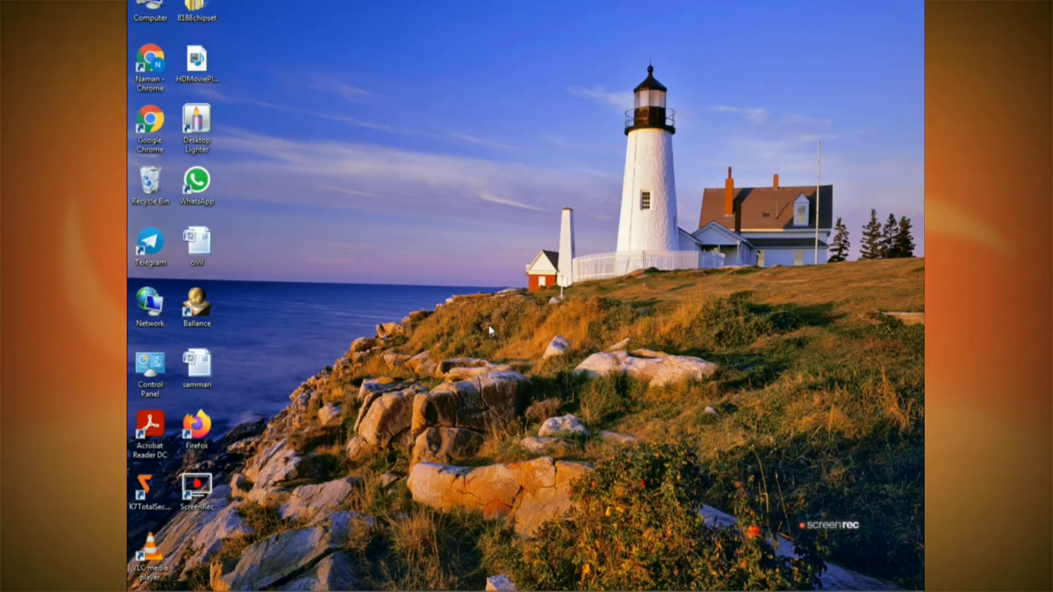
- Switch to Chrome, open the Chrome Web Store and search it for "seo quake"
left_click(342, 591)
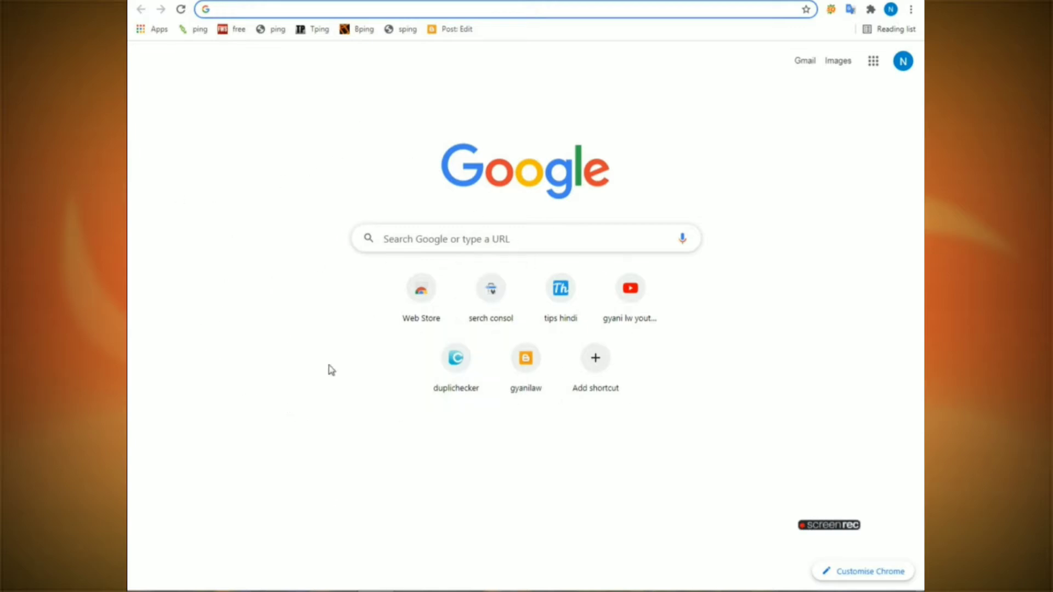
left_click(417, 322)
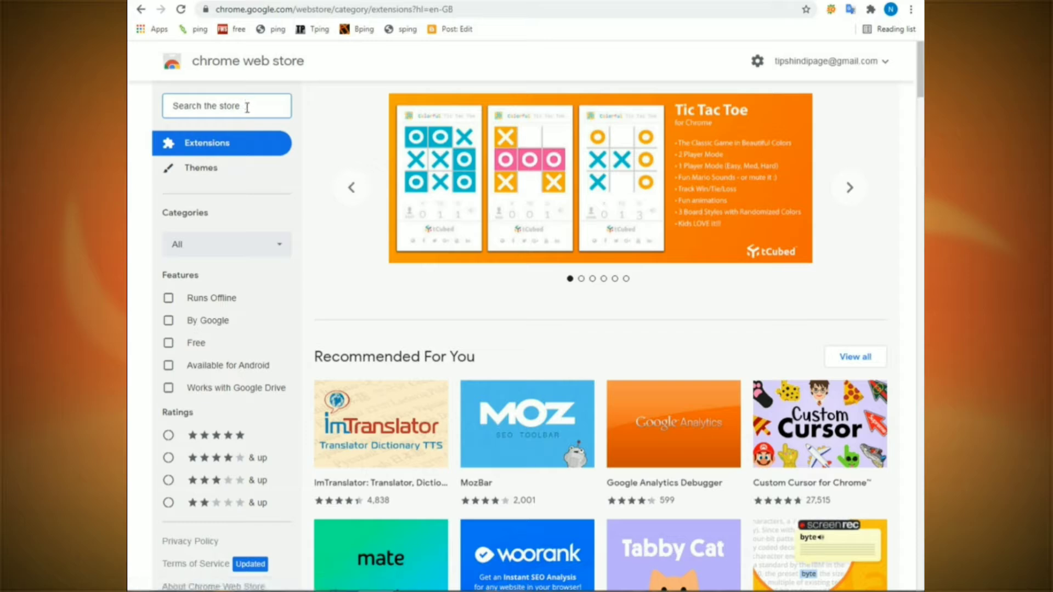
type("se")
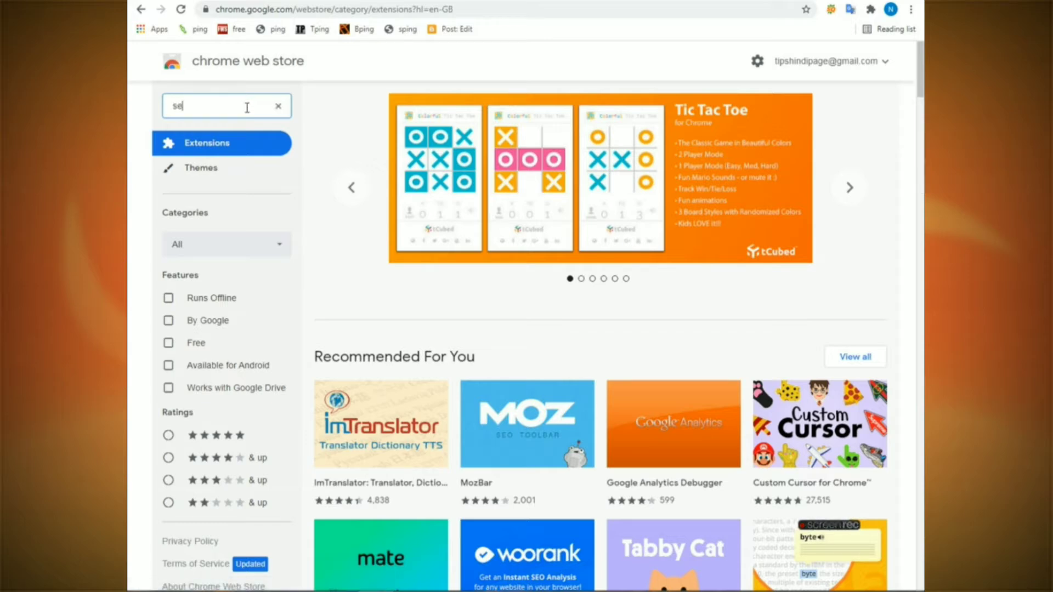
type("o quake")
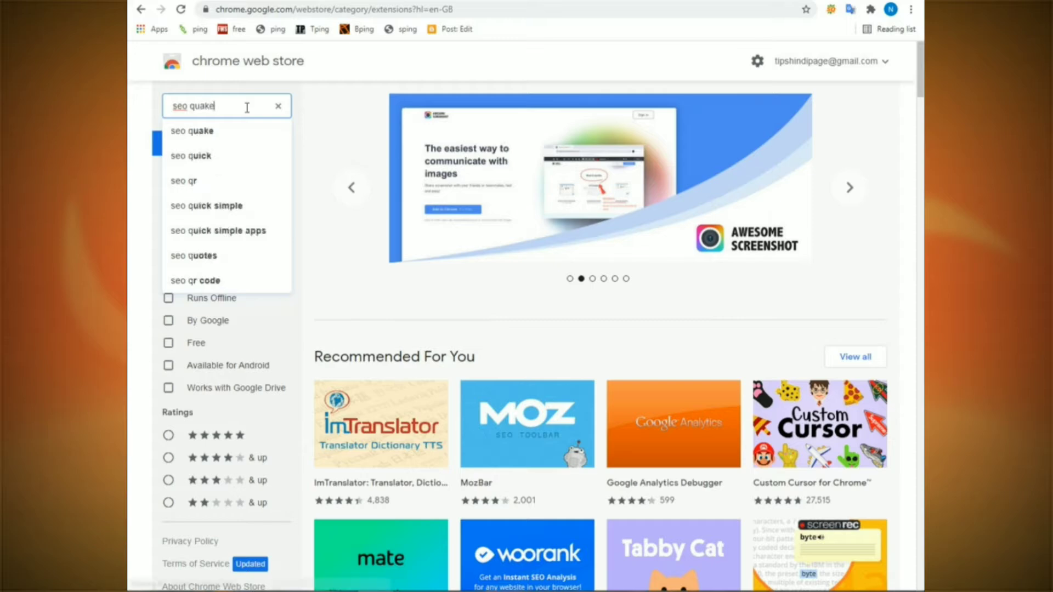
key("Return")
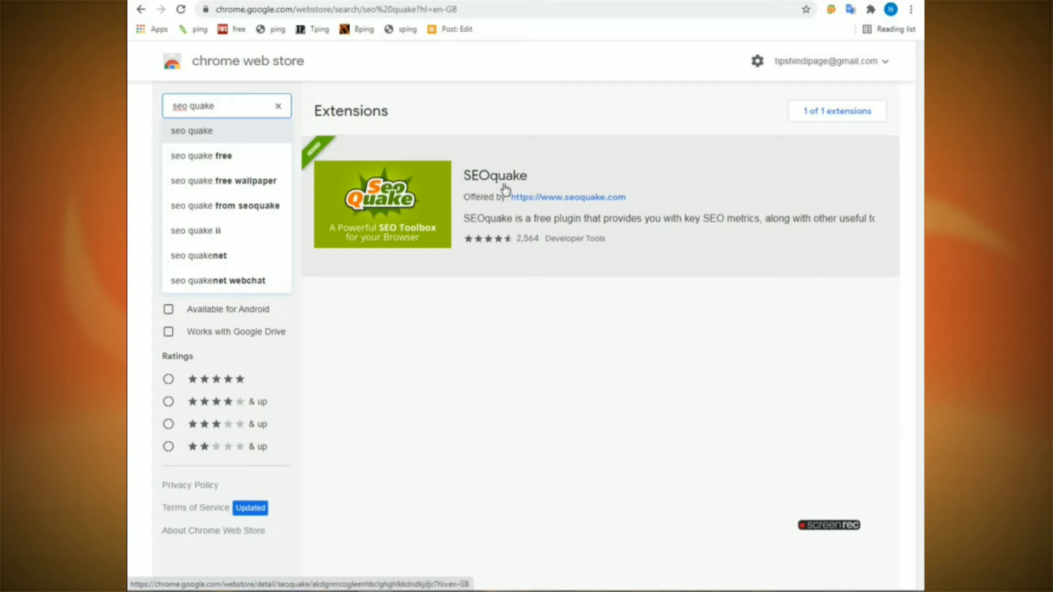
- Open the SEOquake extension's detail page from the store's search results
left_click(626, 188)
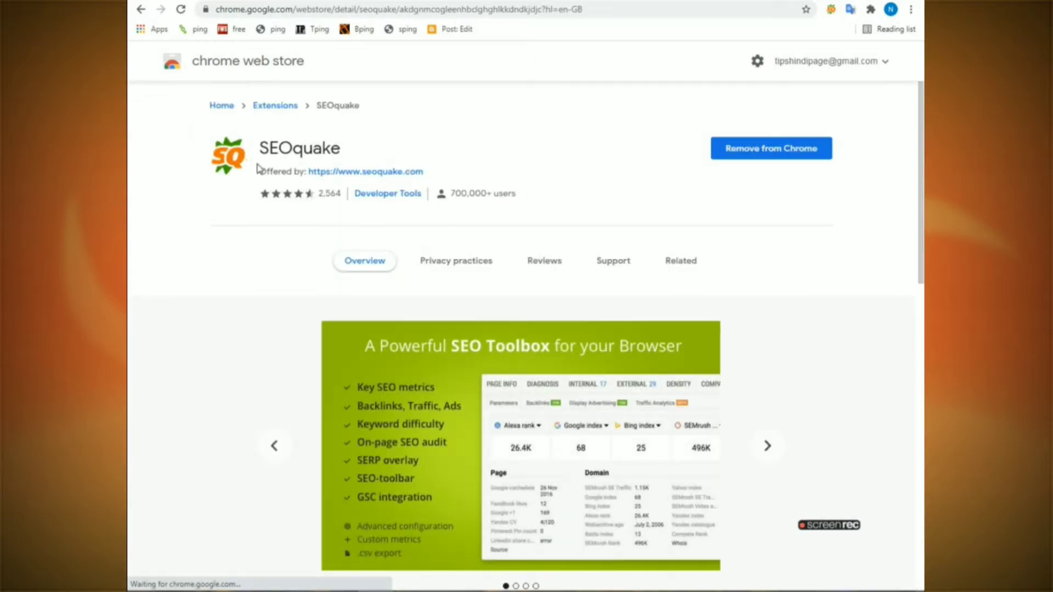
left_click_drag(257, 148, 371, 146)
left_click(371, 145)
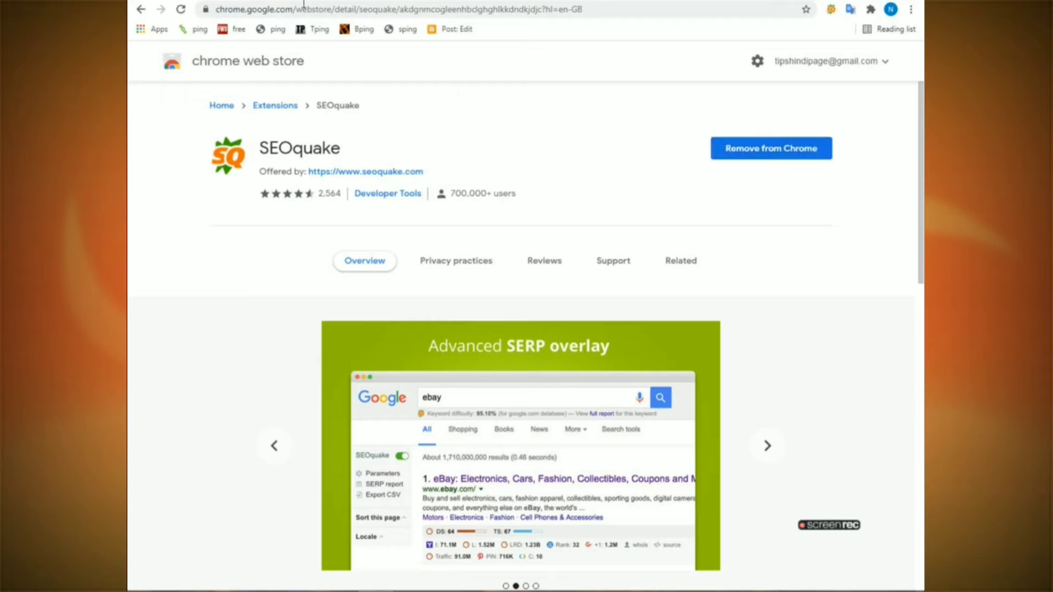
- Search Google for "seo quake" in a new browser tab
key("ctrl+t")
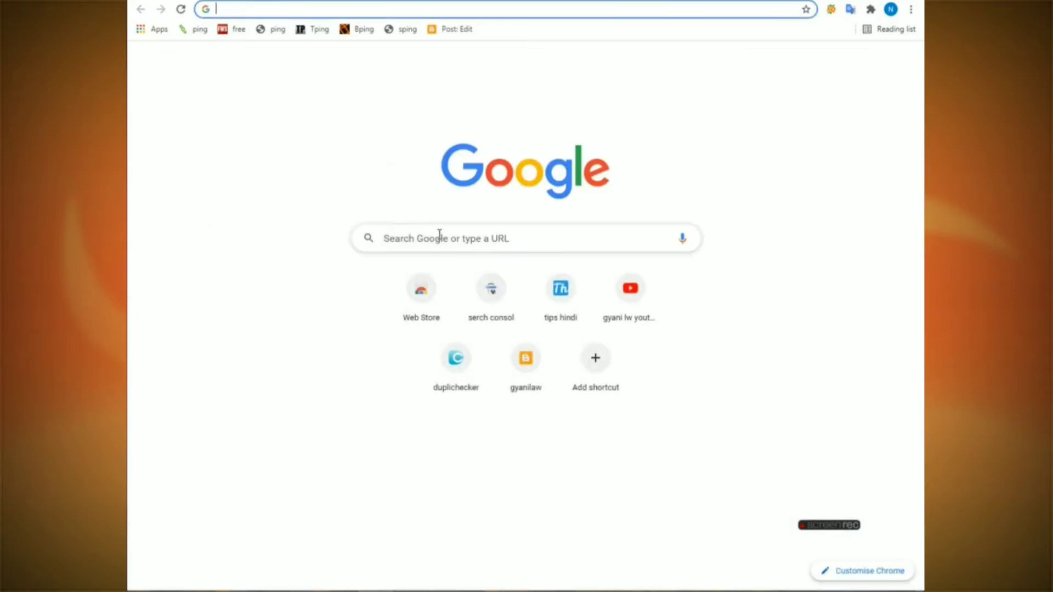
left_click(439, 236)
type("seo qu")
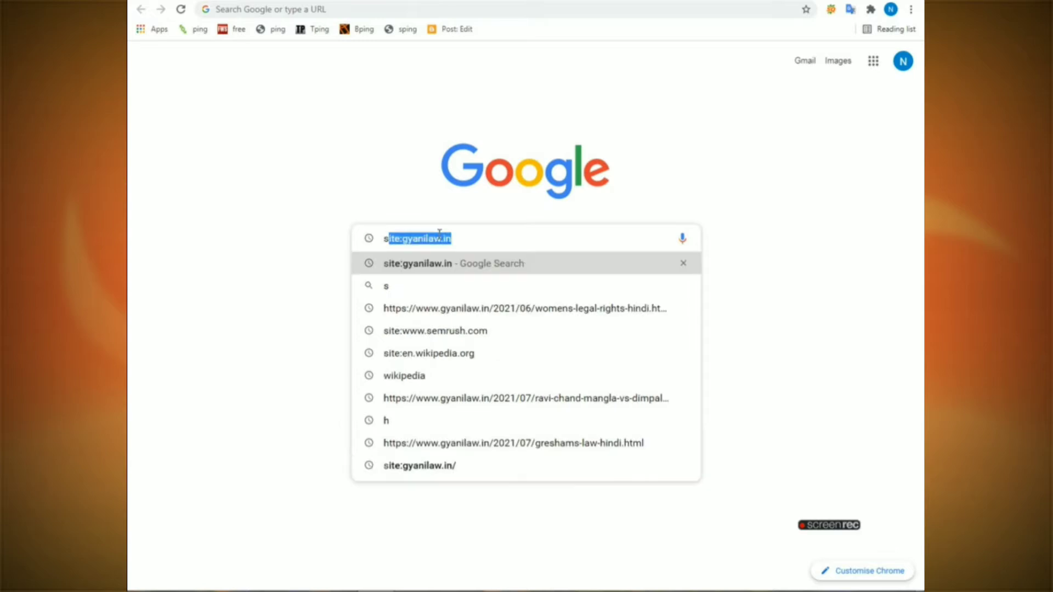
type("ake")
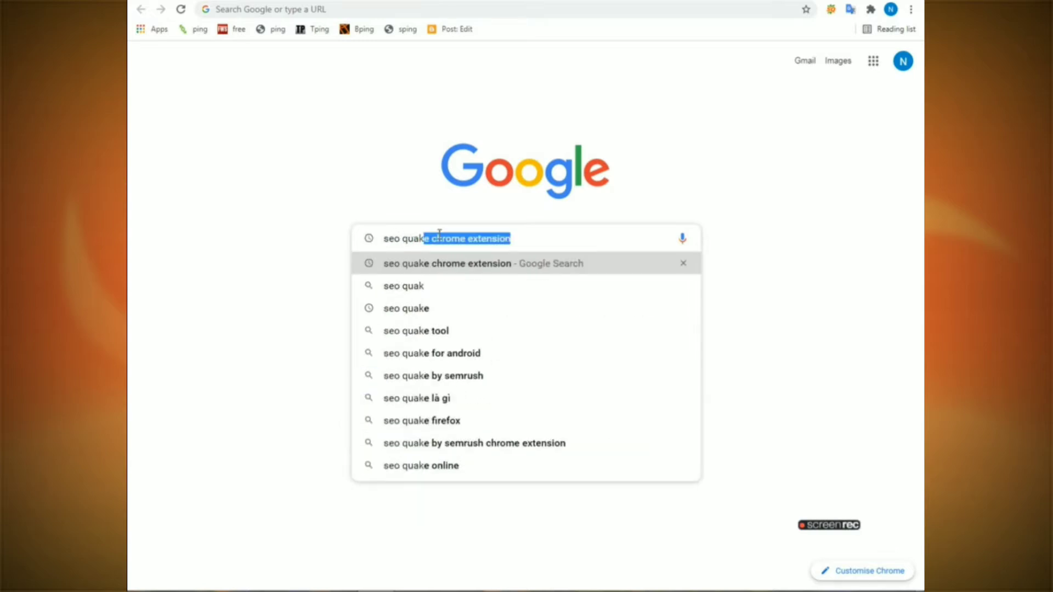
key("Return")
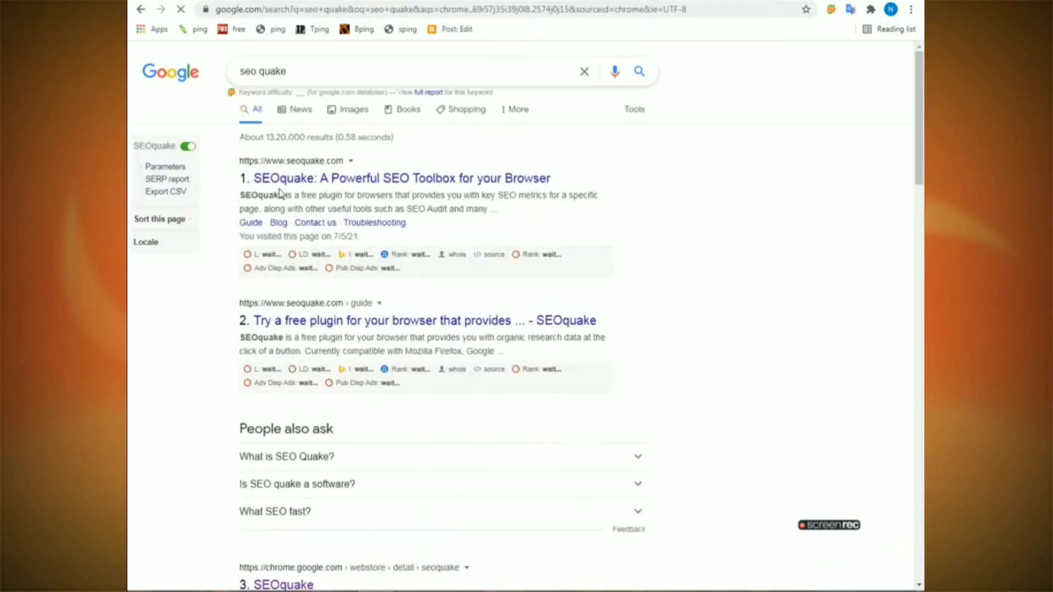
- View the official seoquake.com homepage from the first search result, including its install option, and return to the results
triple_click(234, 183)
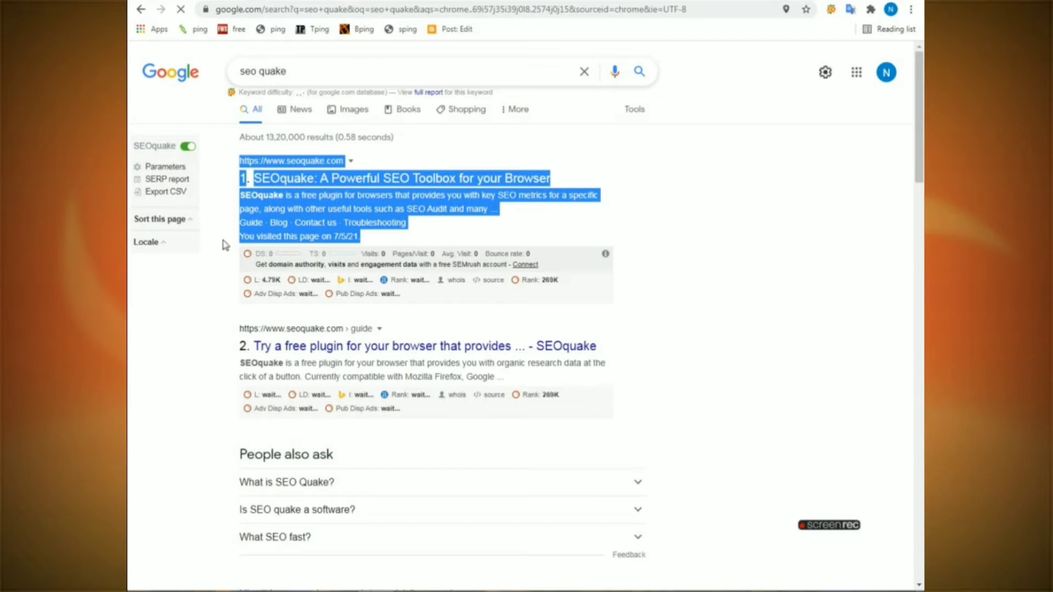
right_click(294, 181)
key("Escape")
key("Return")
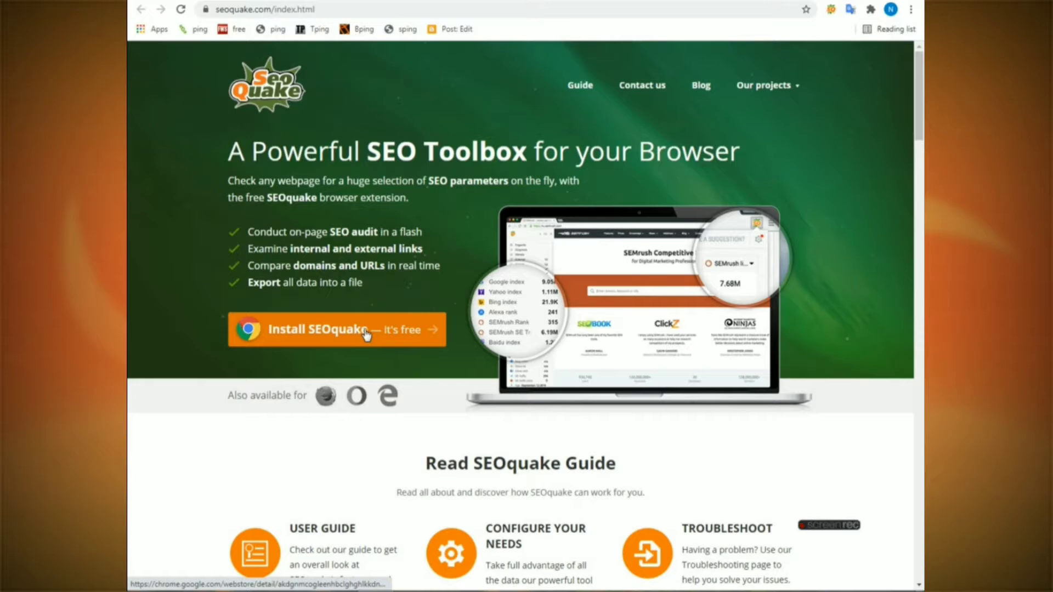
key("alt+Left")
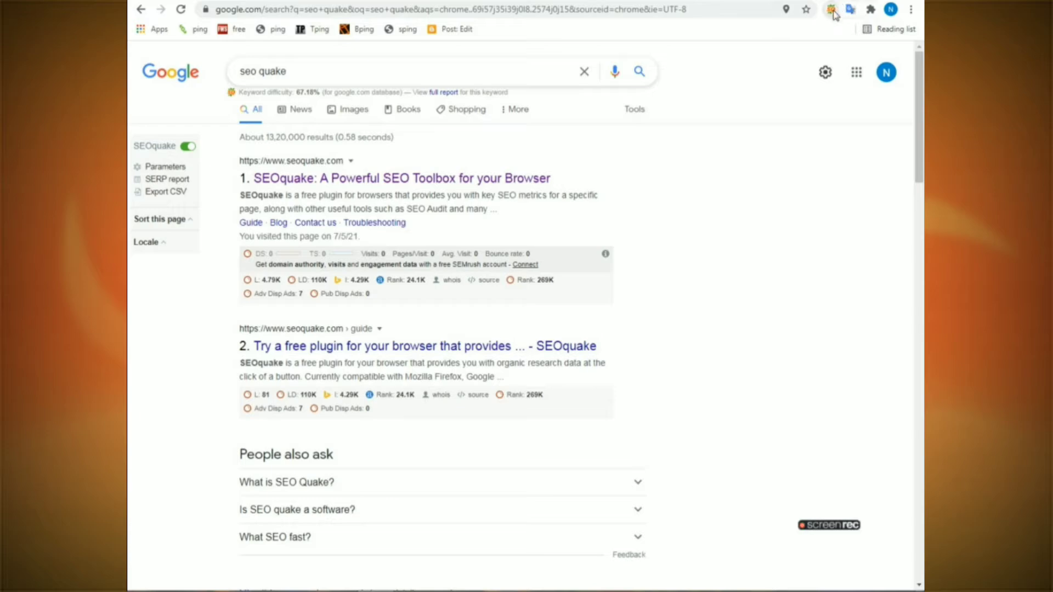
- Replace the Google query with "mobile klya hai" and run the search
scroll(304, 59, "down", 10)
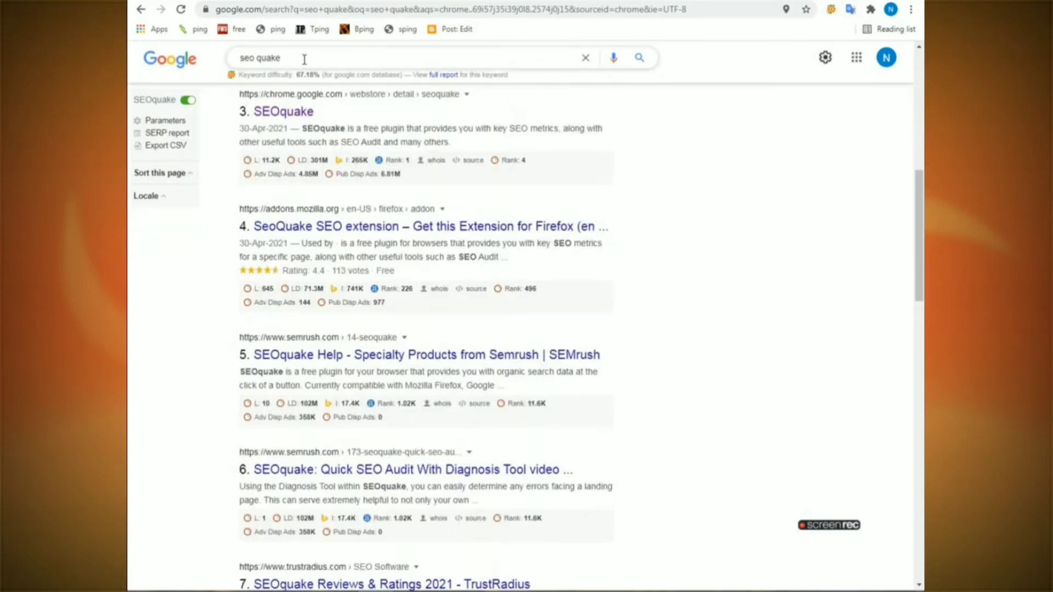
double_click(304, 59)
triple_click(304, 60)
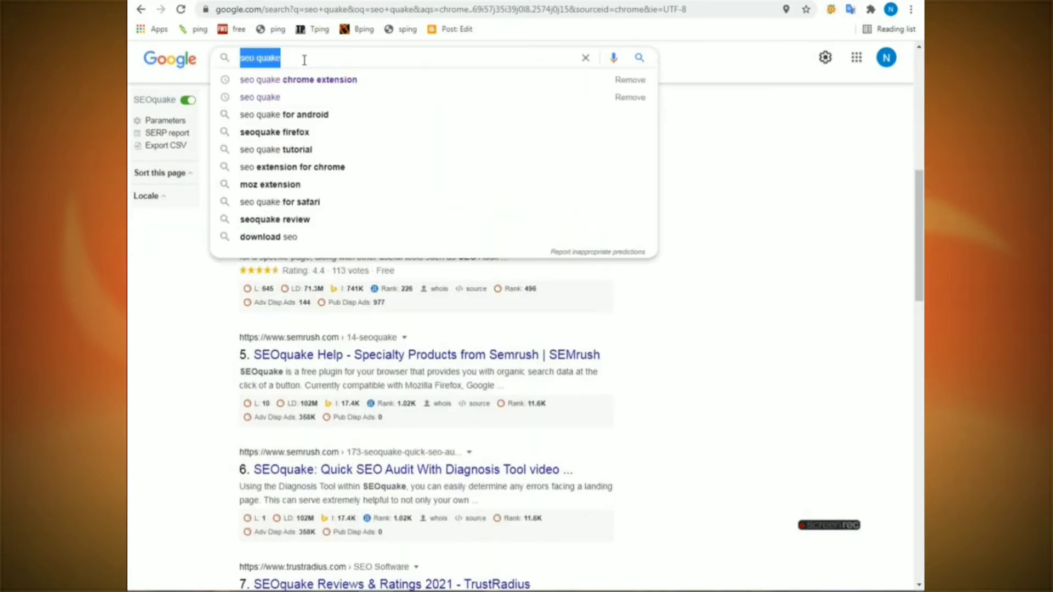
key("BackSpace")
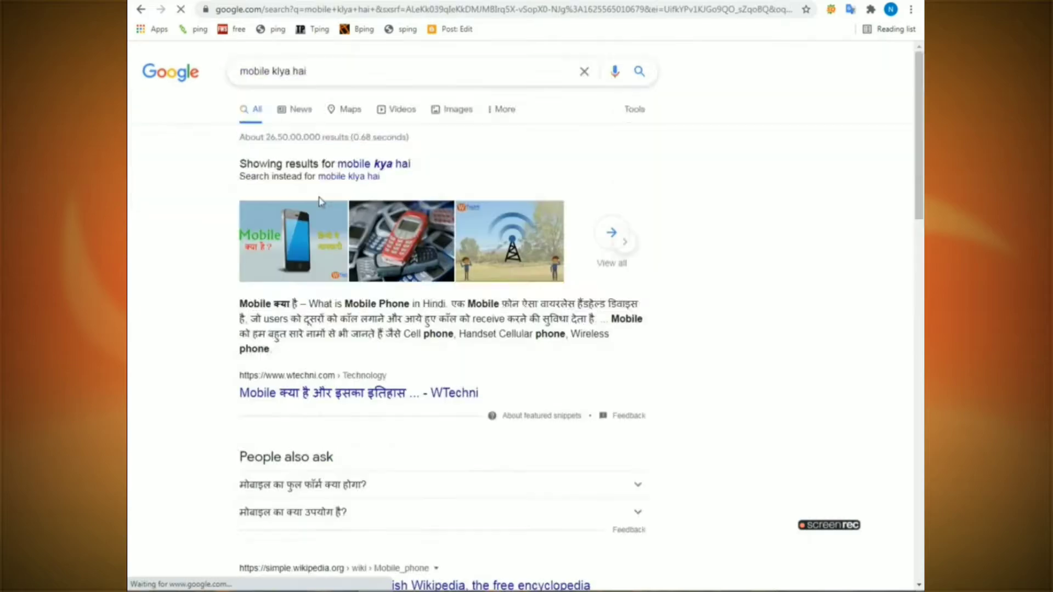
- Open the top-ranked WTechni article about mobile phones separately from the search results and switch to it
scroll(345, 148, "down", 5)
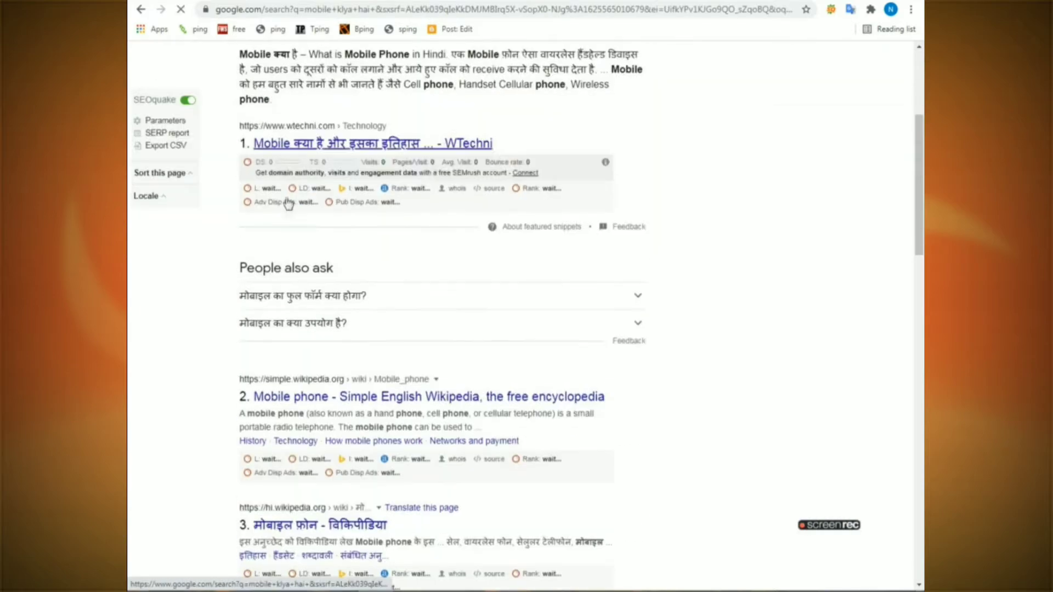
right_click(345, 147)
left_click(372, 156)
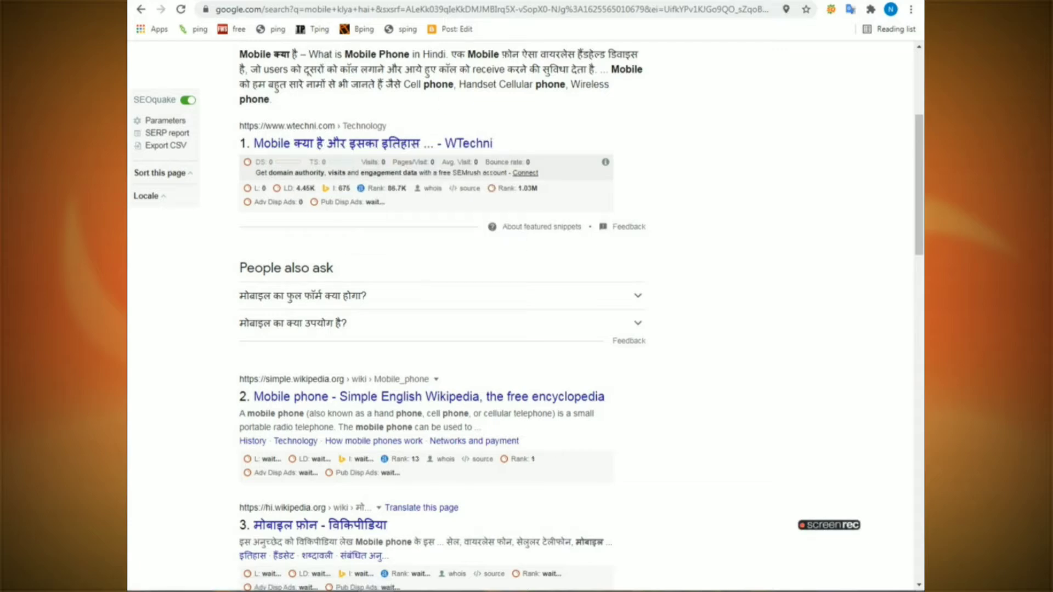
left_click(384, 1)
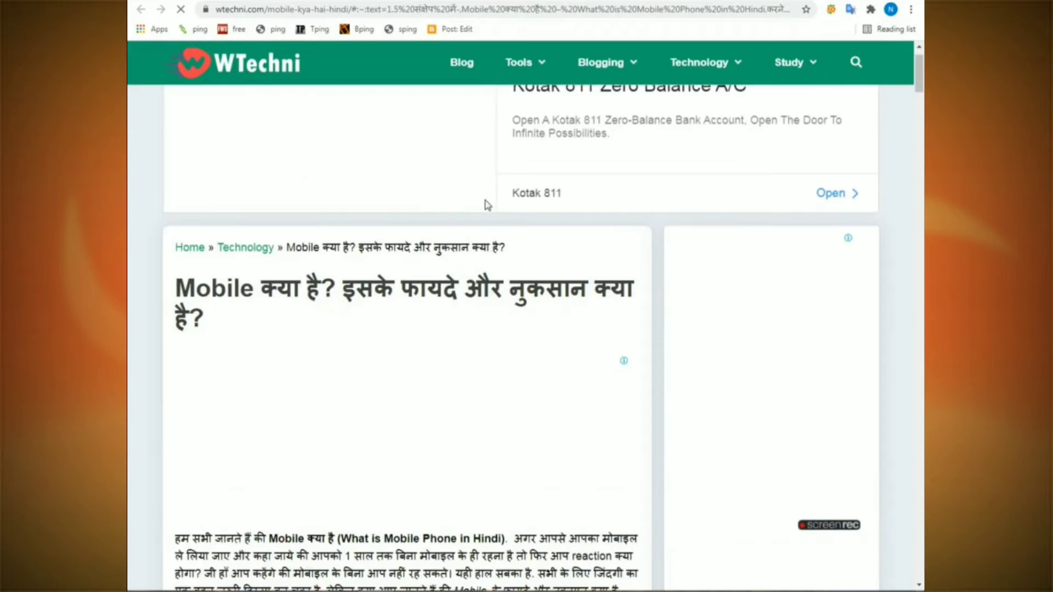
- Look through the WTechni article's opening sections and its main heading
scroll(501, 301, "down", 13)
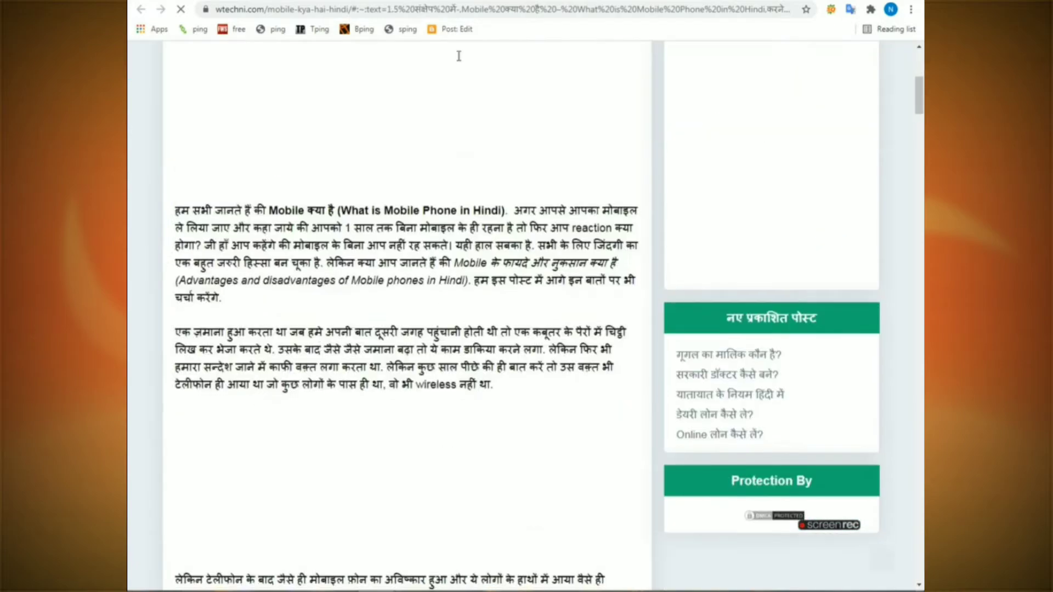
scroll(352, 328, "up", 13)
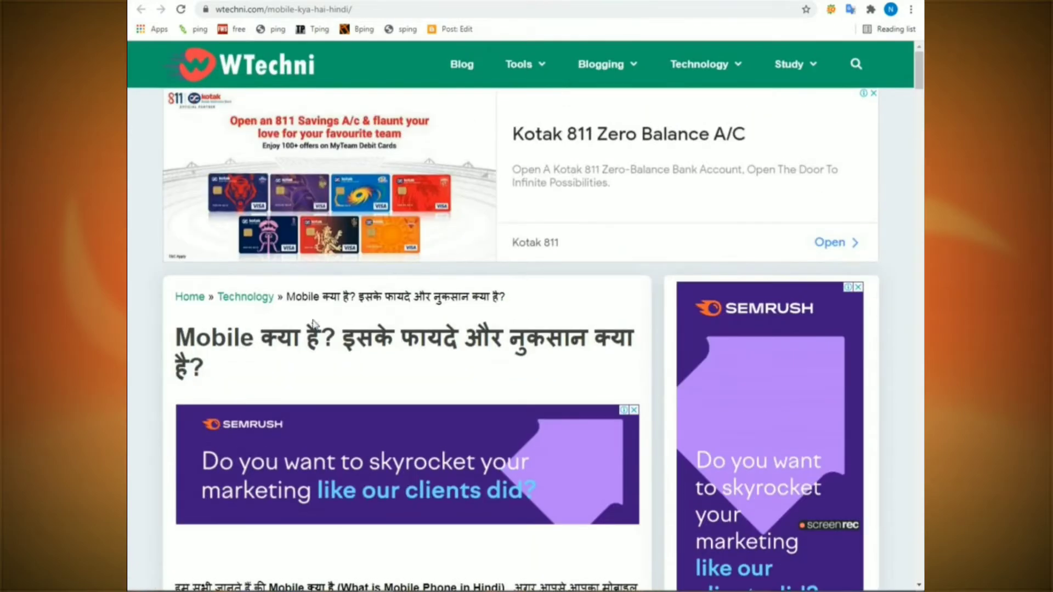
scroll(509, 326, "down", 12)
scroll(500, 272, "down", 1)
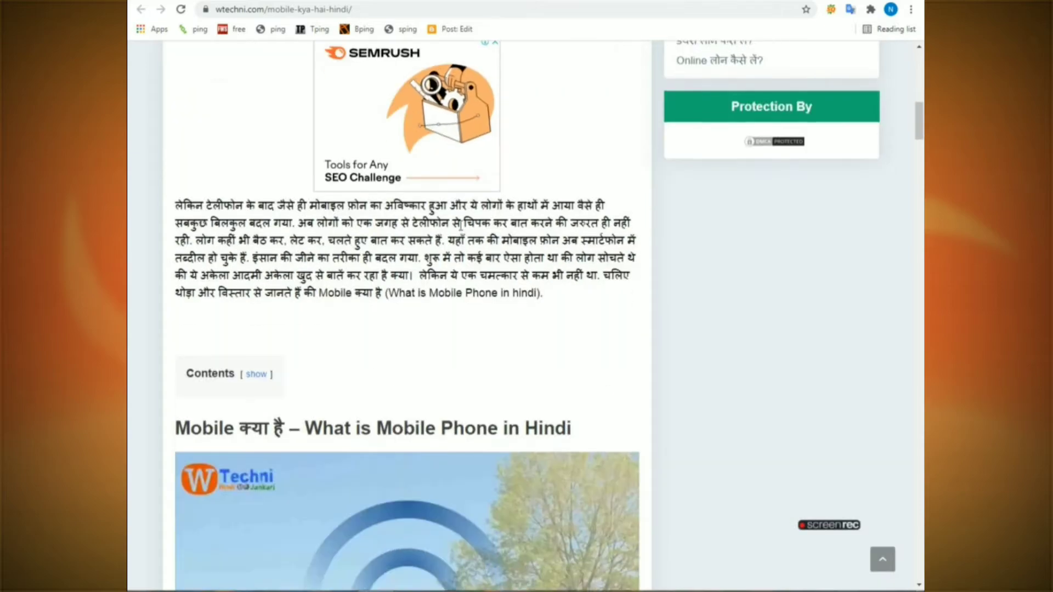
scroll(500, 272, "up", 12)
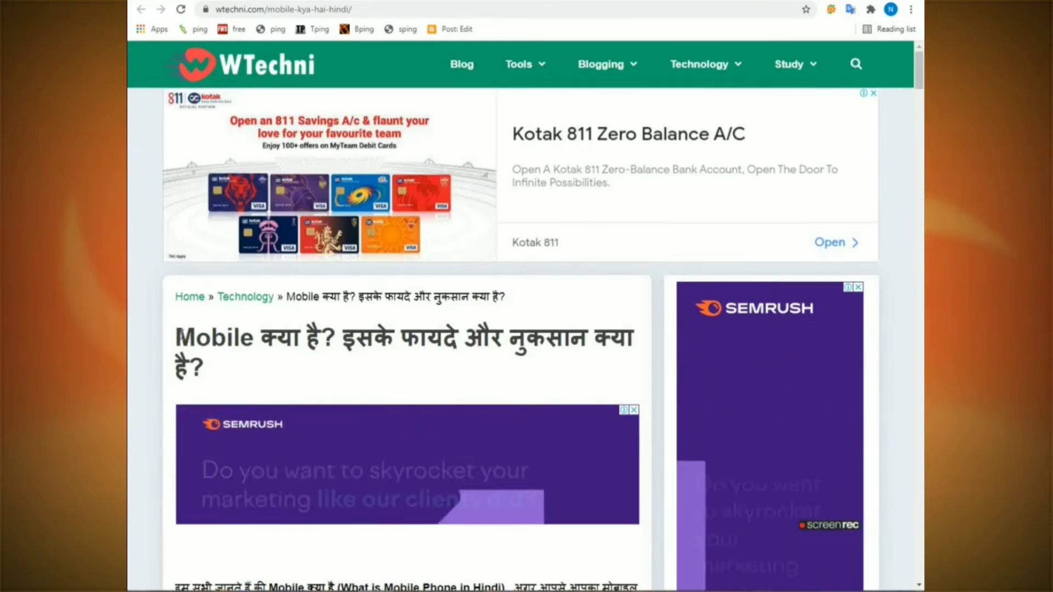
left_click_drag(175, 329, 209, 366)
left_click(130, 363)
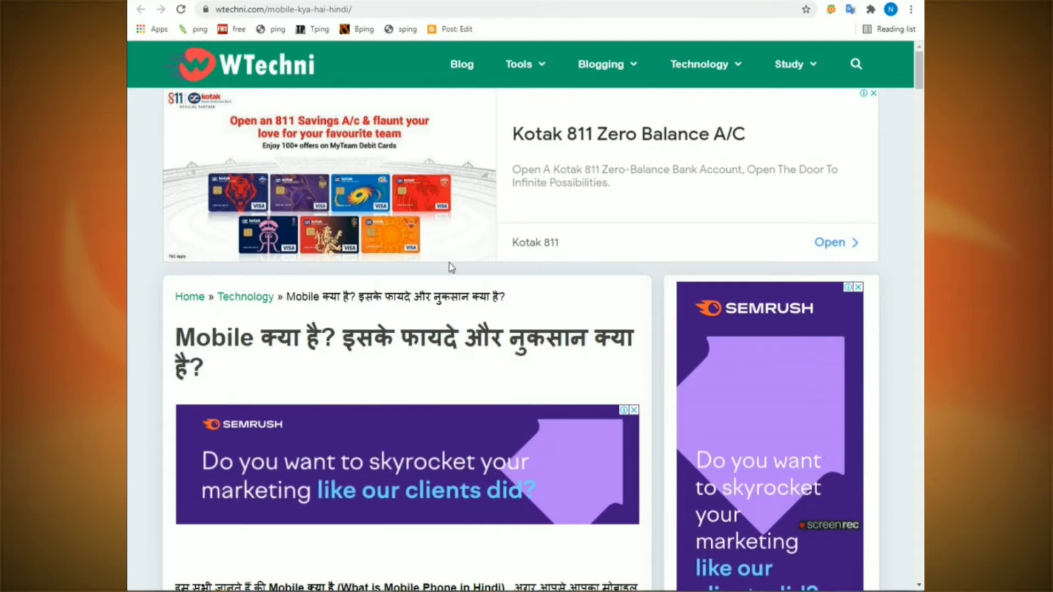
- Run SEOquake on the WTechni article and open its full Page Info report separately
left_click(831, 10)
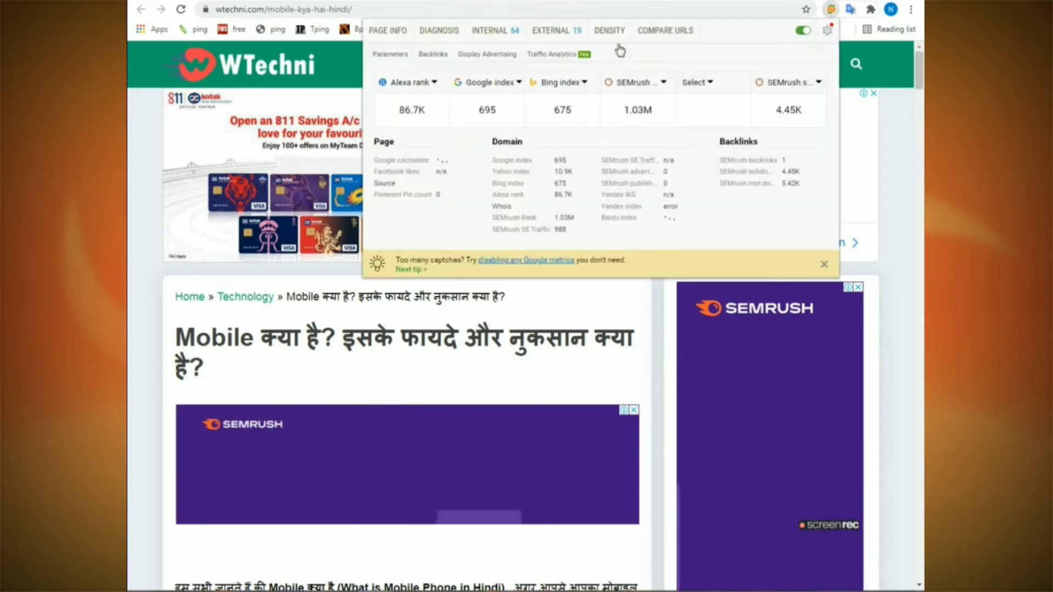
right_click(398, 32)
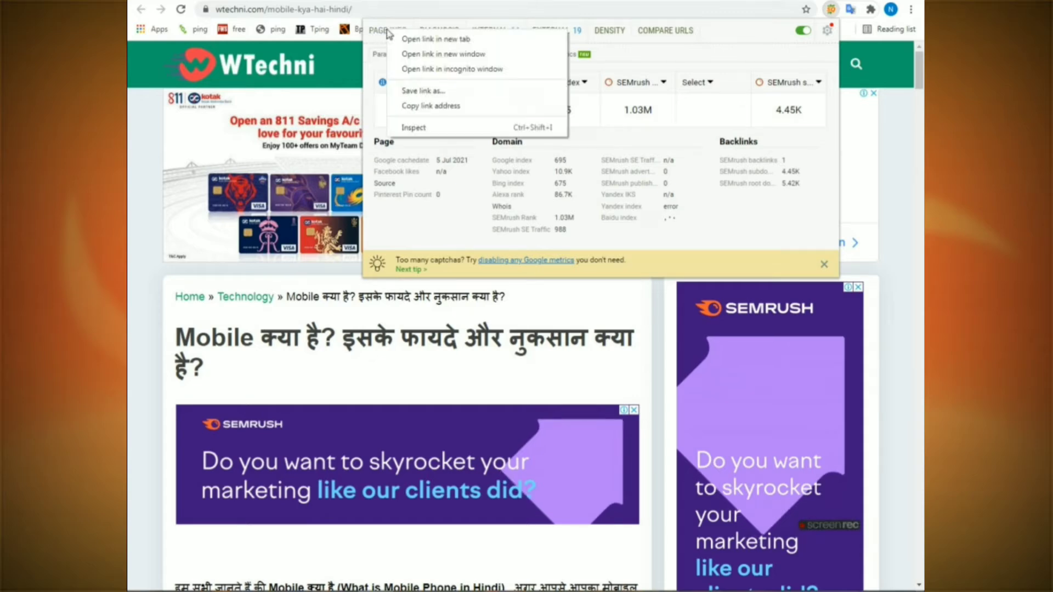
left_click(439, 54)
- Examine the article's title, meta description, internal links and external links in the report's basic info
scroll(323, 177, "down", 2)
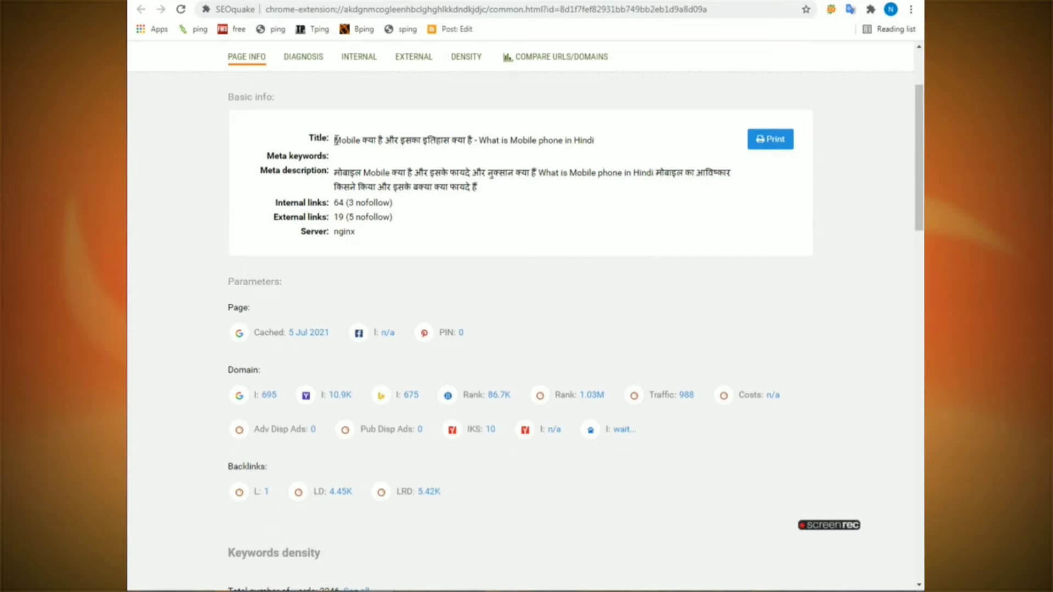
left_click_drag(336, 140, 554, 140)
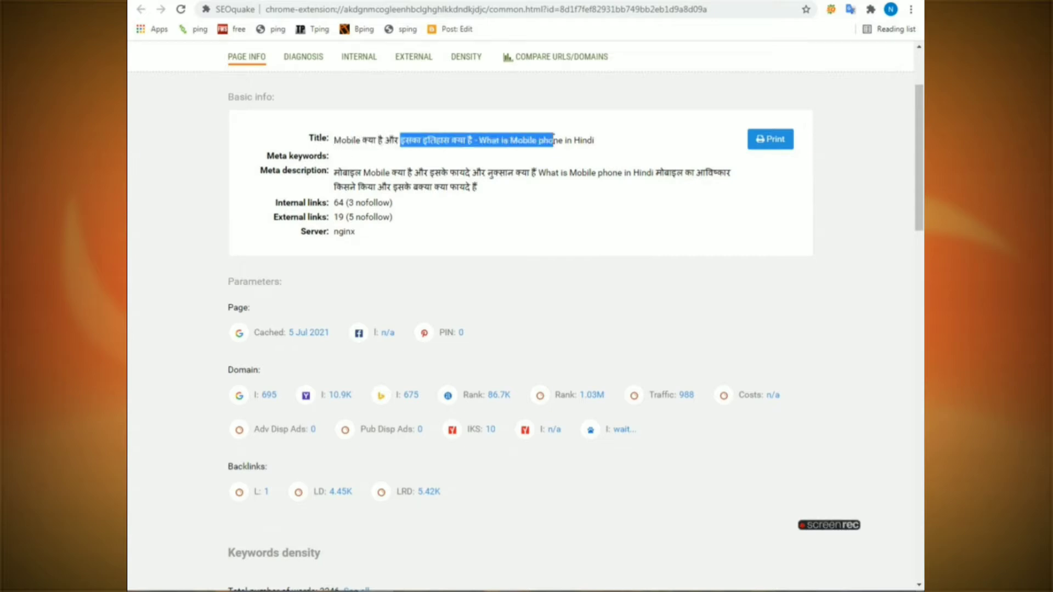
left_click_drag(350, 172, 414, 172)
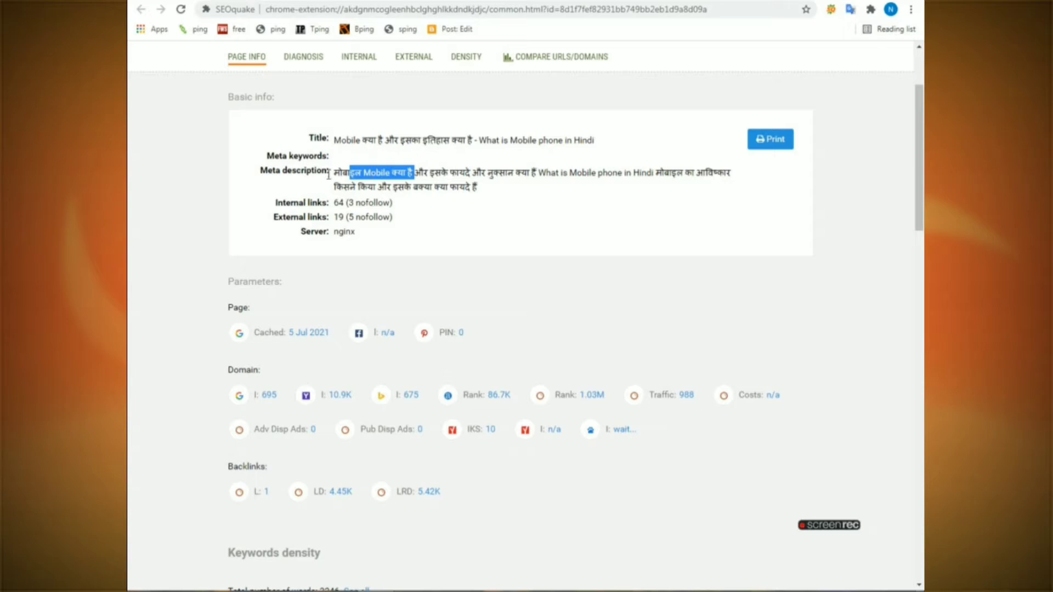
left_click_drag(341, 172, 484, 189)
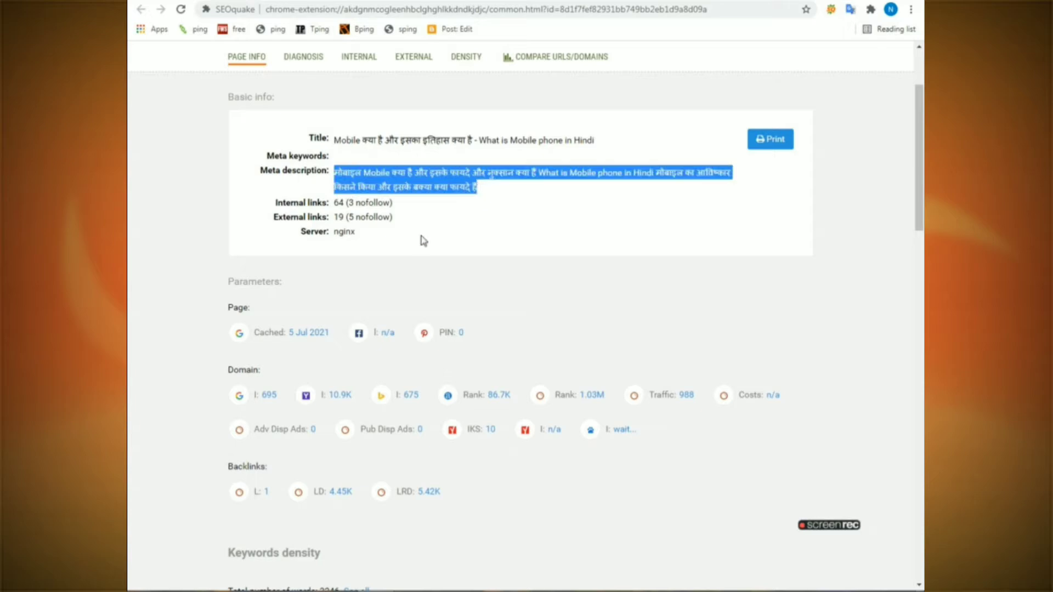
scroll(423, 240, "down", 1)
left_click_drag(276, 140, 393, 142)
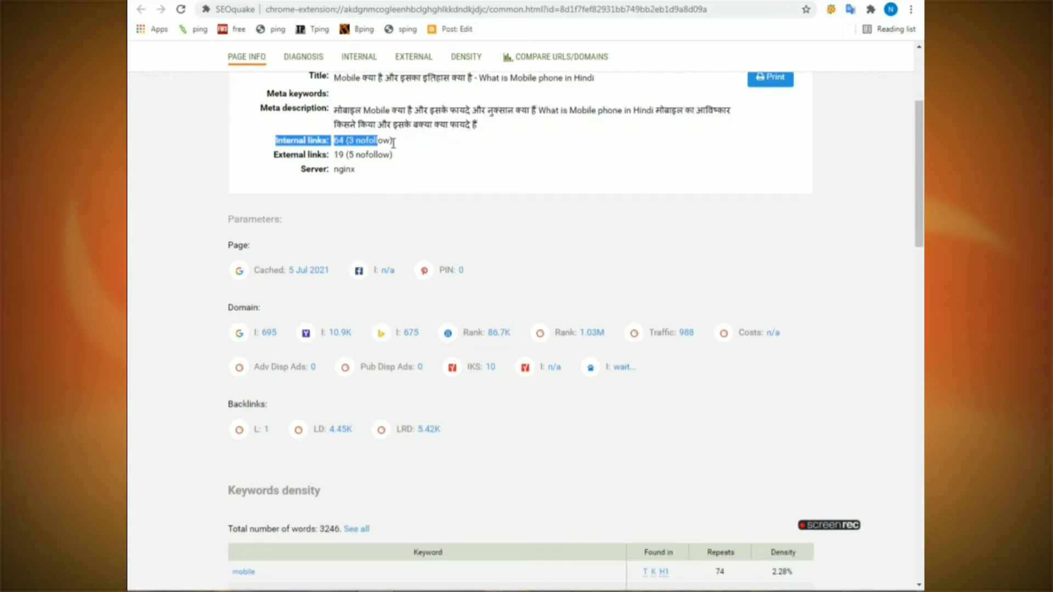
left_click_drag(275, 156, 406, 158)
left_click(425, 157)
- Examine the report's page, domain and backlink parameters and its keyword density tables through the four-word phrases
scroll(439, 219, "down", 1)
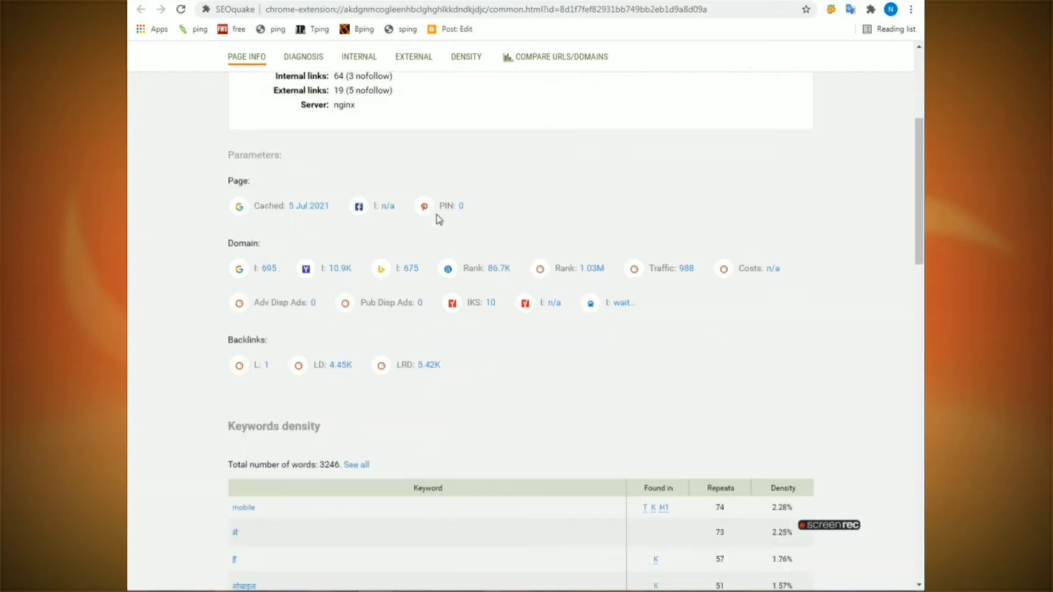
scroll(438, 219, "down", 4)
left_click_drag(216, 183, 390, 176)
left_click(558, 359)
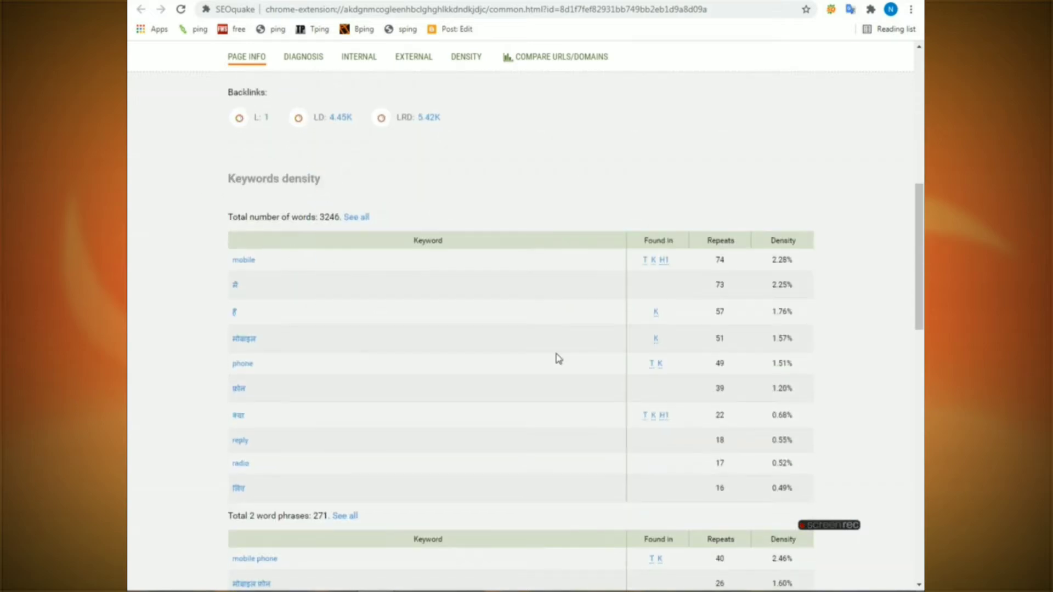
scroll(558, 360, "down", 15)
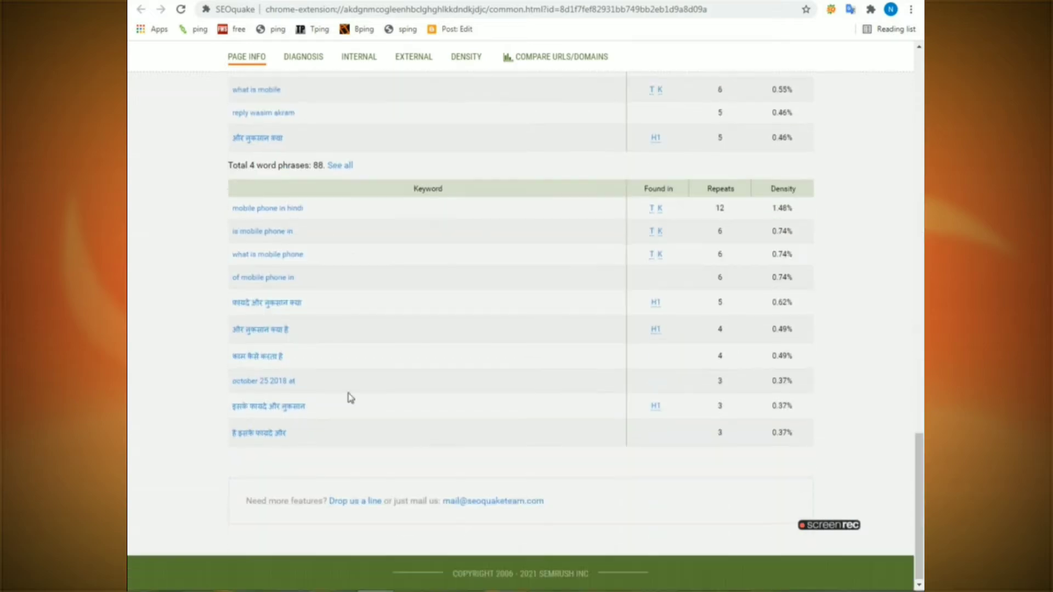
- Open the SEOquake Diagnosis report for the WTechni article and examine its URL and canonical checks
scroll(601, 436, "up", 7)
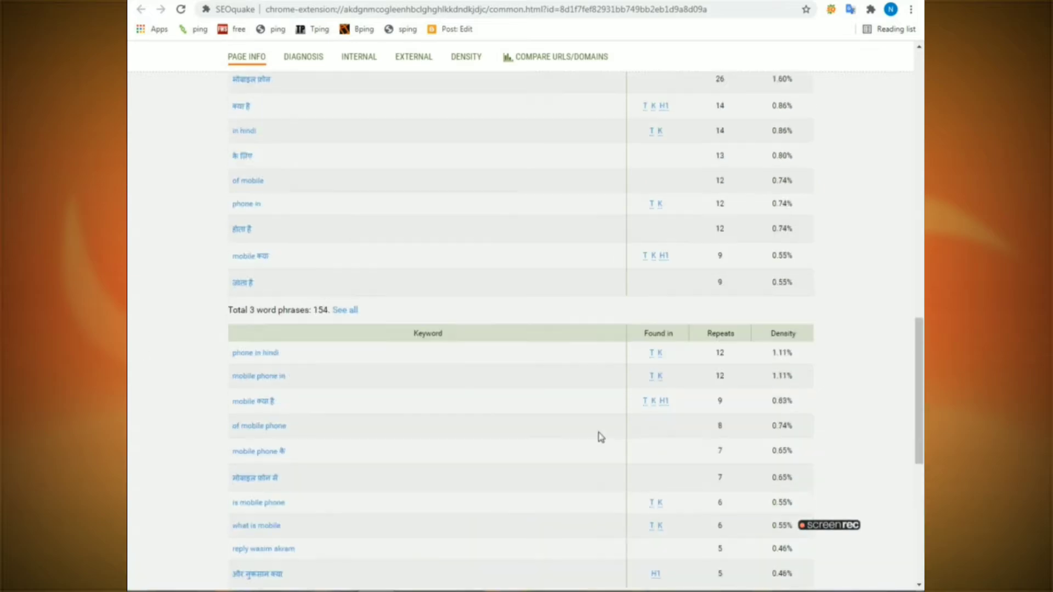
scroll(597, 435, "up", 13)
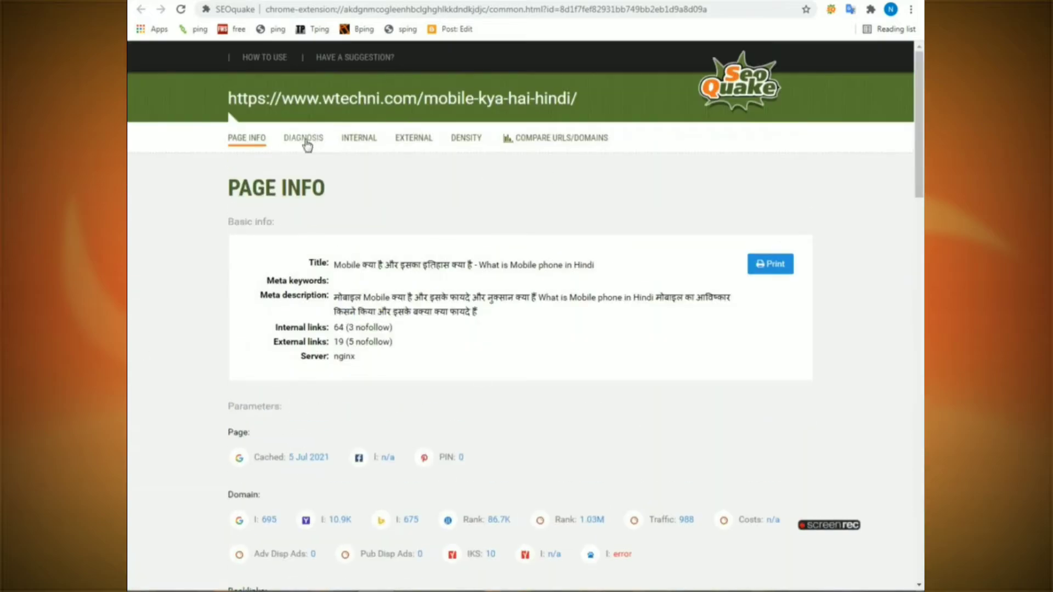
left_click(305, 139)
scroll(357, 336, "down", 2)
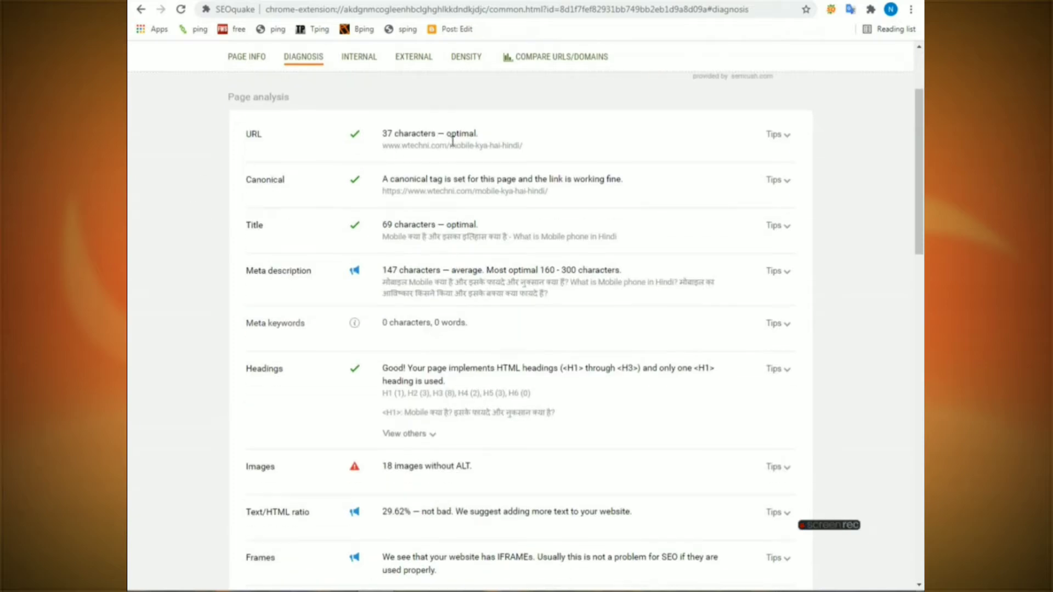
left_click_drag(383, 133, 478, 133)
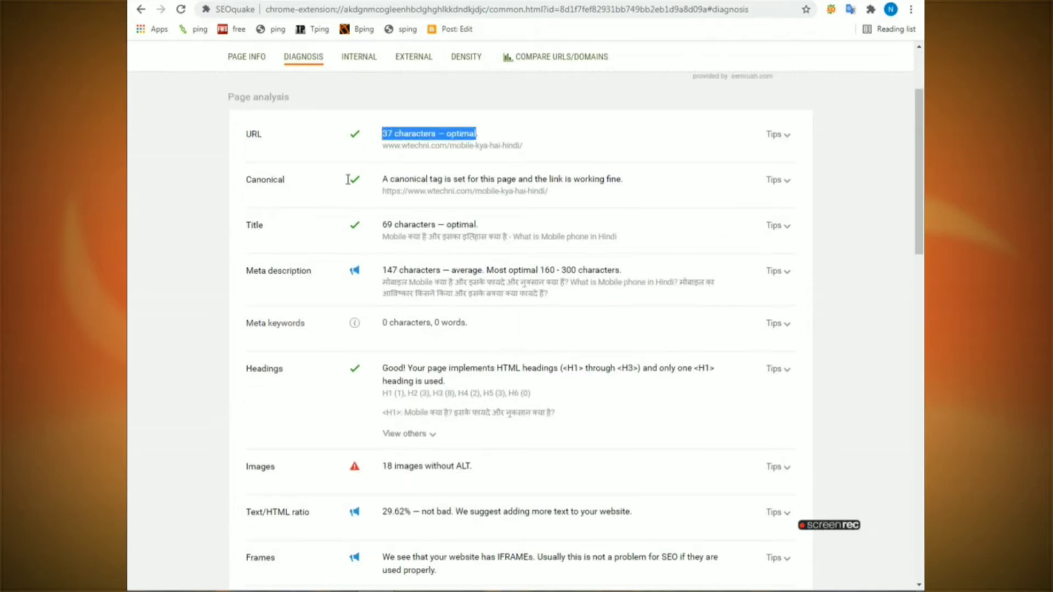
left_click_drag(383, 180, 576, 180)
left_click(582, 181)
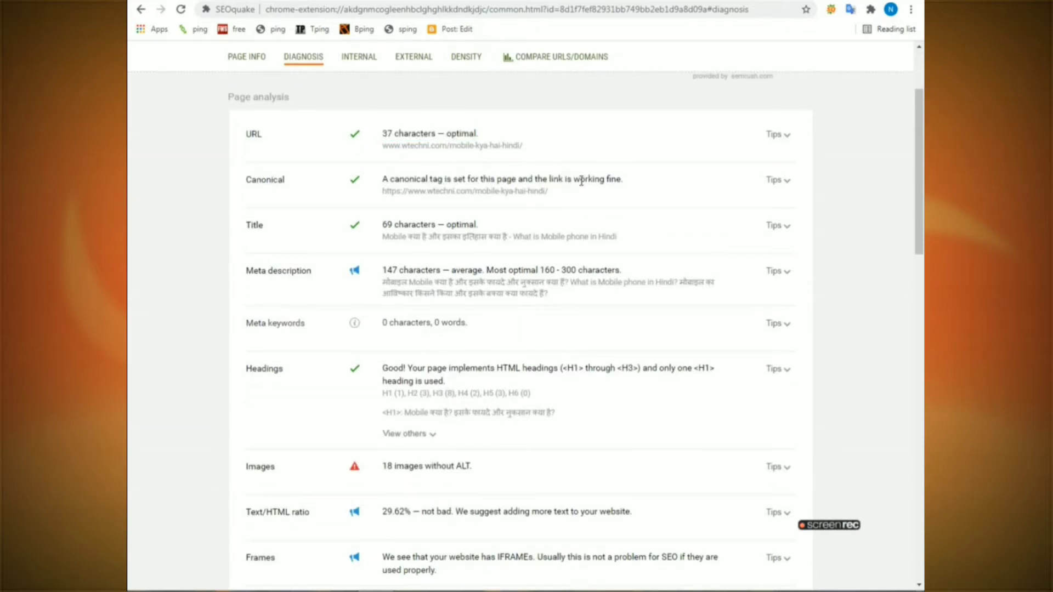
- Examine the title, meta description, meta keywords and headings checks in the page analysis
scroll(496, 234, "down", 1)
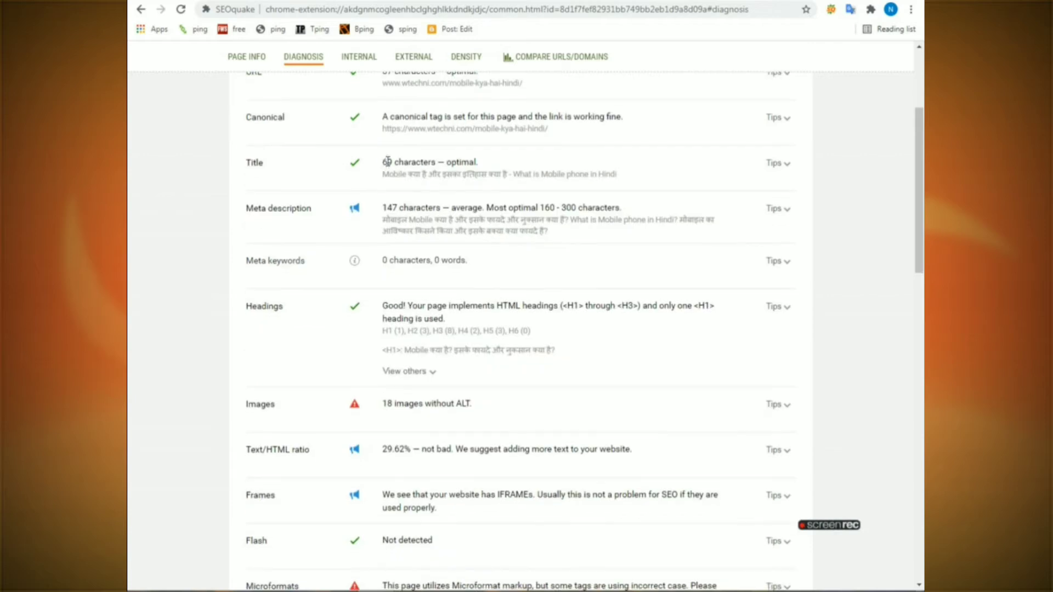
left_click_drag(383, 162, 443, 157)
scroll(372, 147, "down", 1)
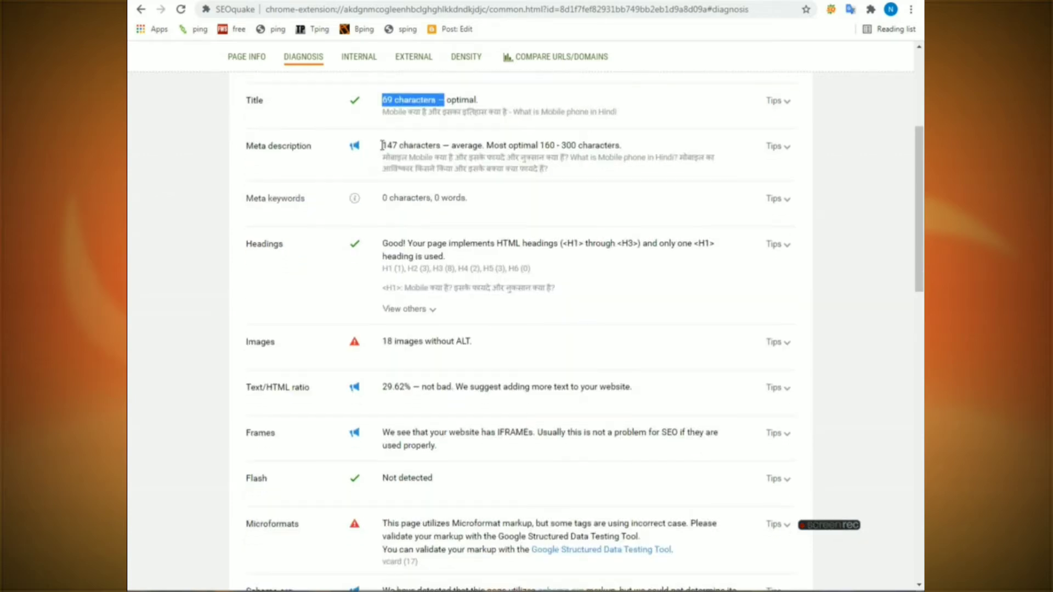
left_click_drag(382, 145, 495, 158)
left_click(495, 158)
left_click_drag(382, 197, 461, 194)
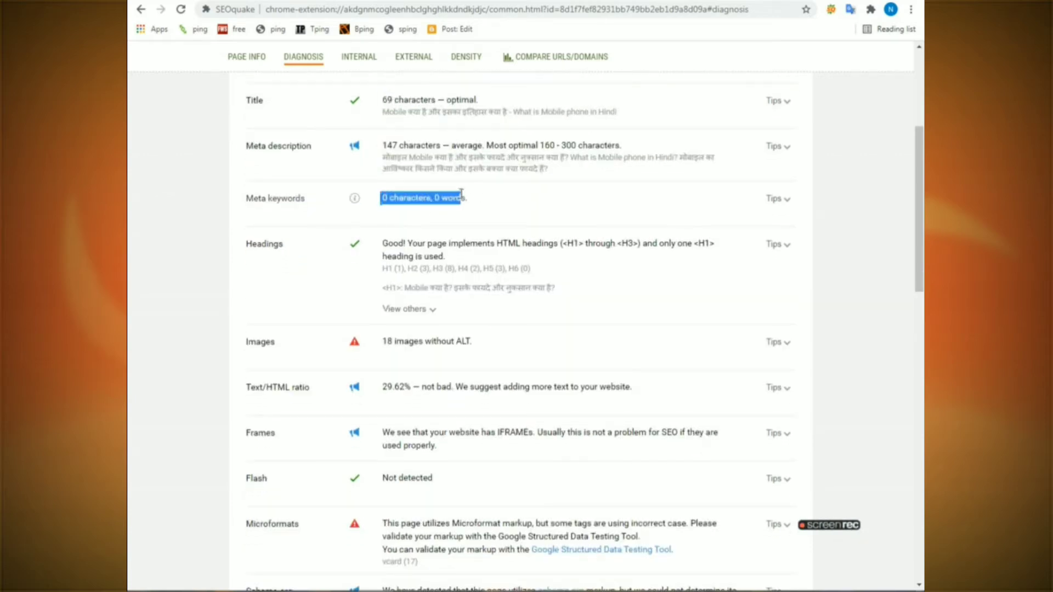
scroll(435, 219, "down", 1)
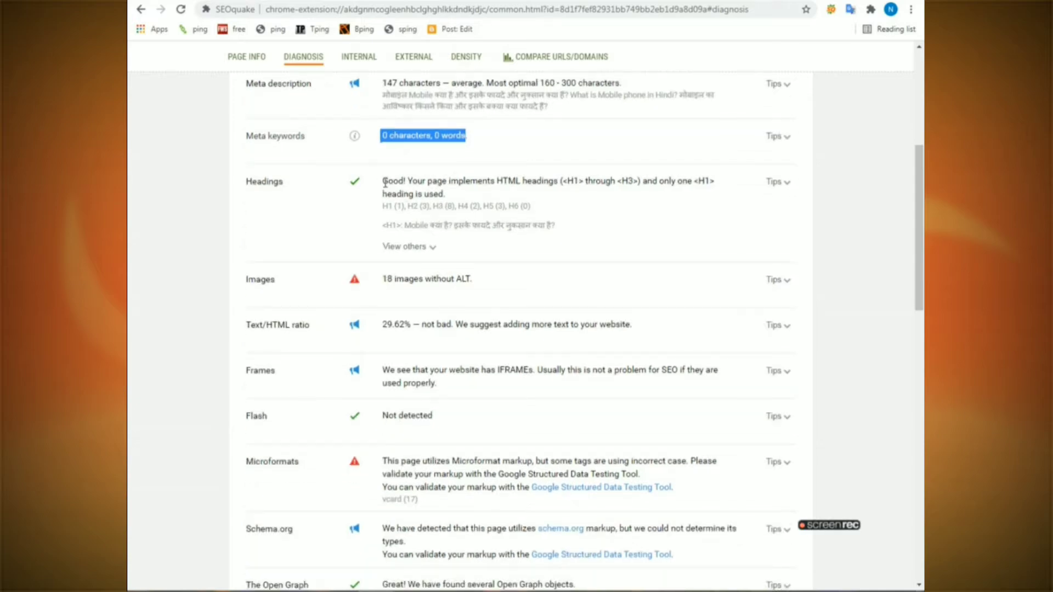
left_click_drag(385, 183, 445, 194)
left_click(391, 217)
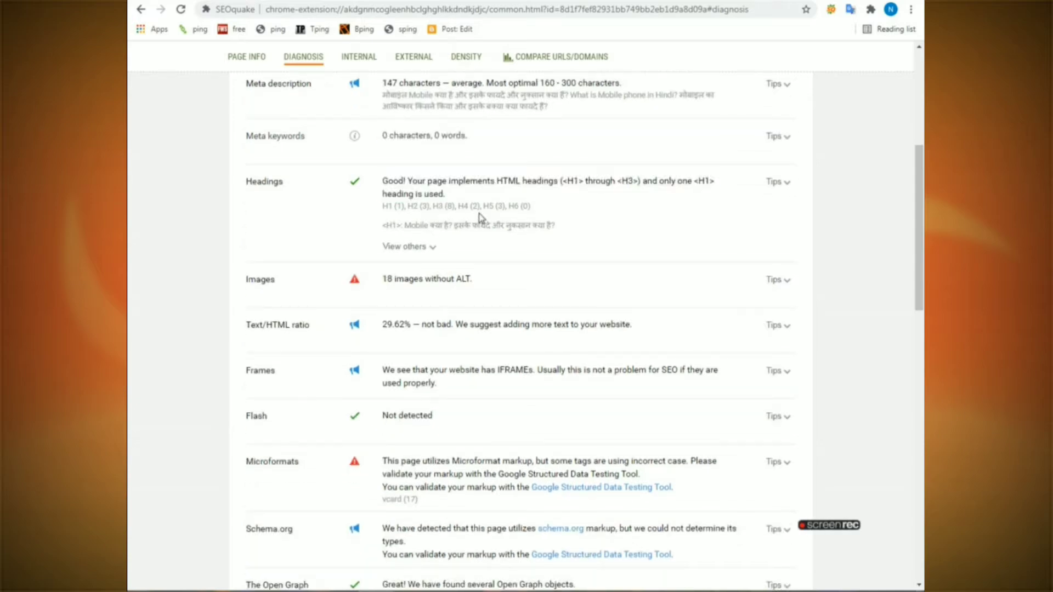
- Examine the remaining page analysis checks, from images without ALT through Microformats, Open Graph and Twitter Card
scroll(472, 241, "down", 2)
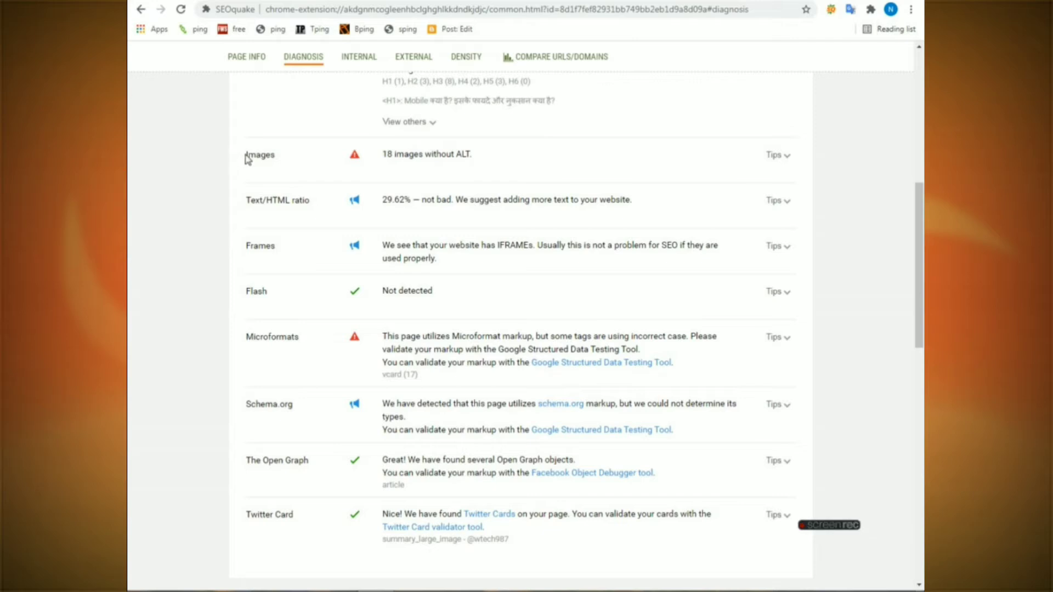
left_click_drag(246, 158, 476, 155)
left_click(393, 160)
scroll(431, 175, "down", 3)
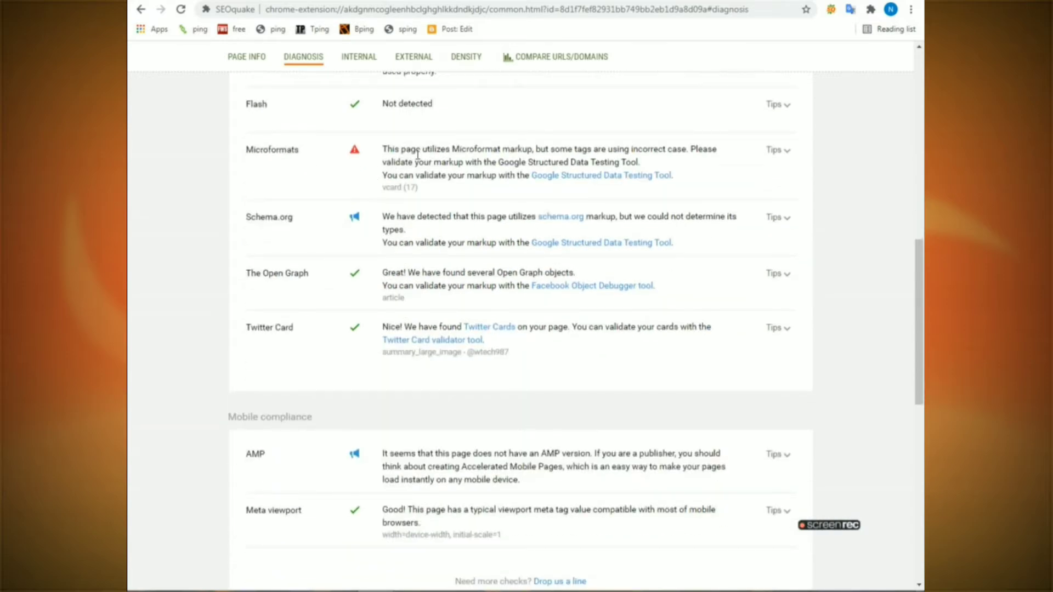
scroll(417, 156, "down", 2)
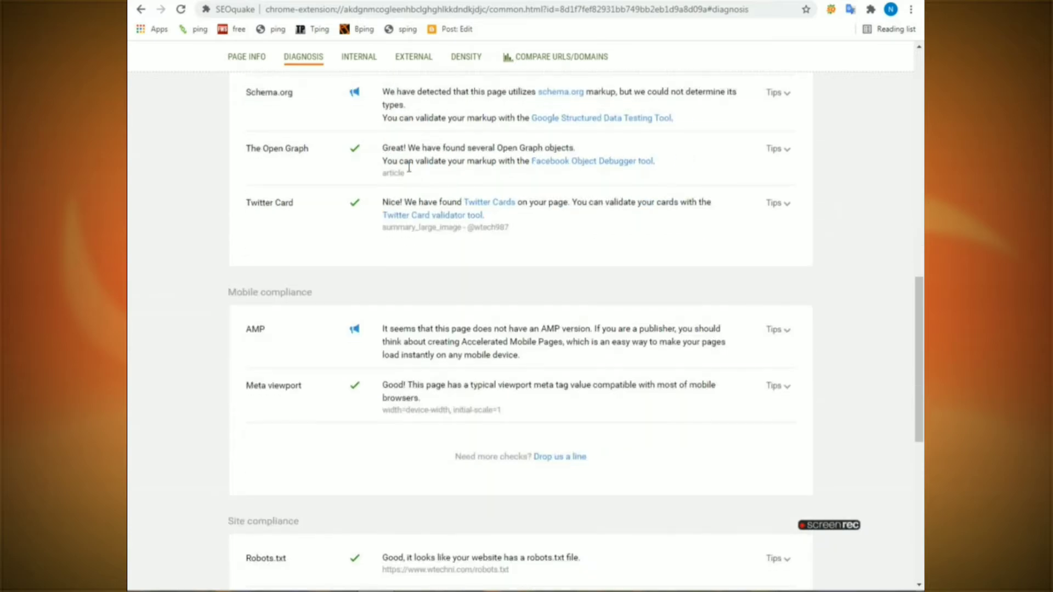
left_click_drag(416, 158, 496, 161)
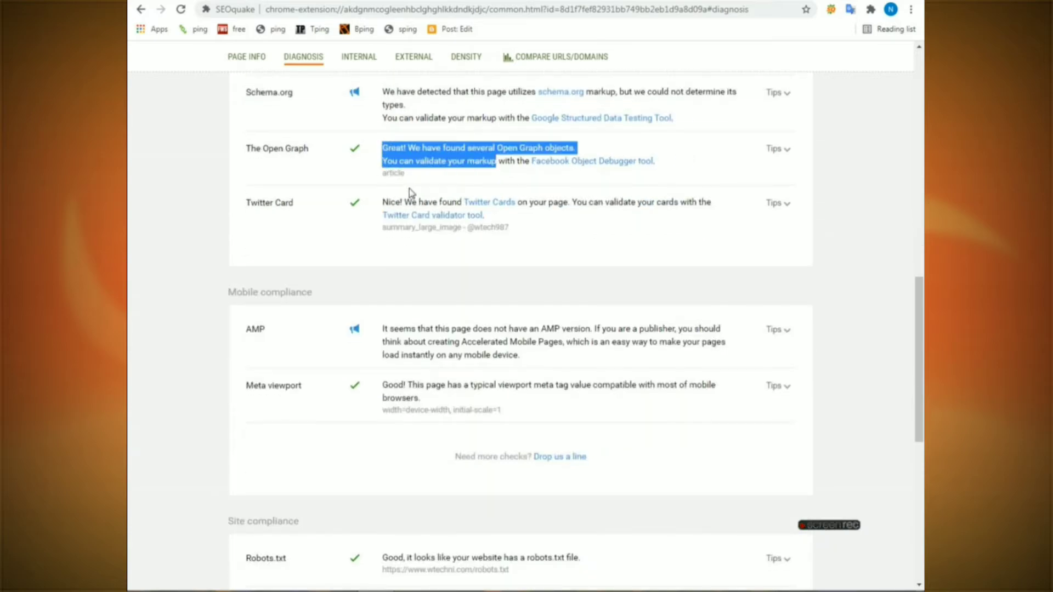
left_click_drag(387, 203, 452, 204)
left_click(436, 275)
- Examine the mobile compliance and site compliance checks, including AMP, robots.txt, XML sitemaps and Google Analytics
scroll(419, 286, "down", 2)
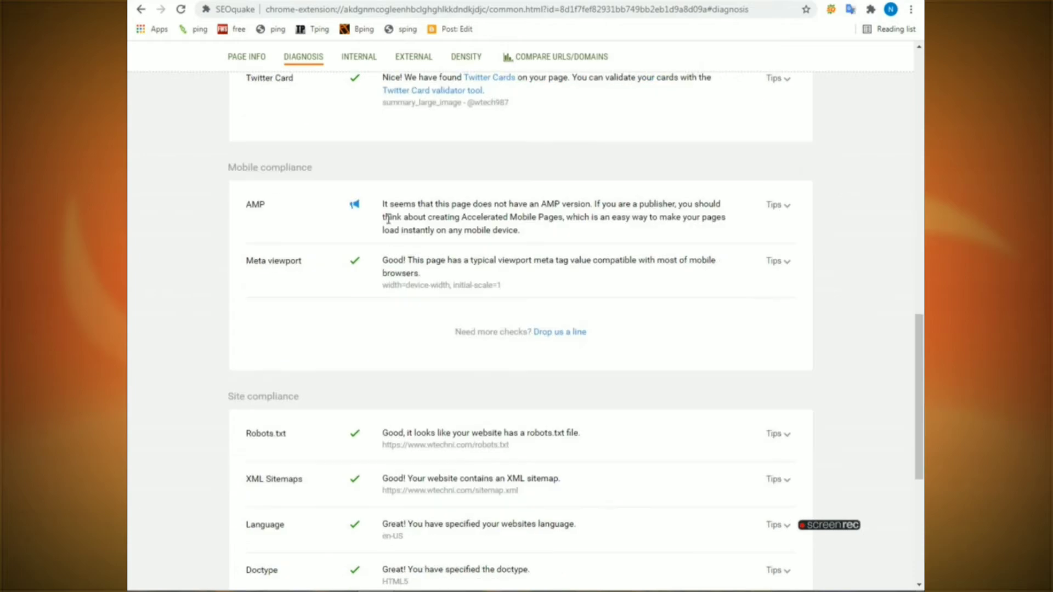
left_click_drag(388, 219, 474, 295)
scroll(434, 287, "down", 3)
left_click(463, 262)
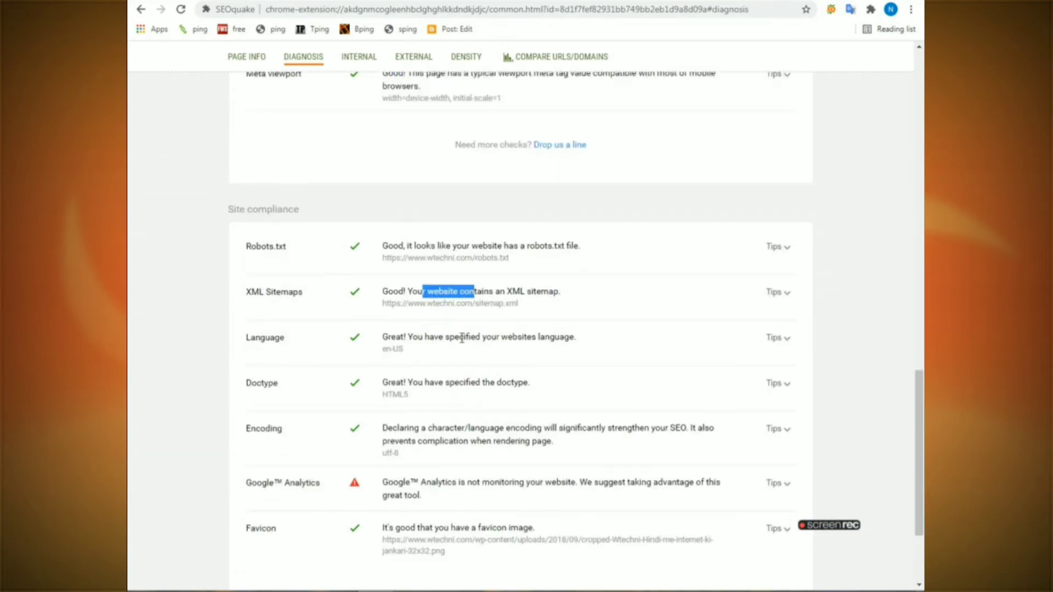
scroll(462, 338, "down", 3)
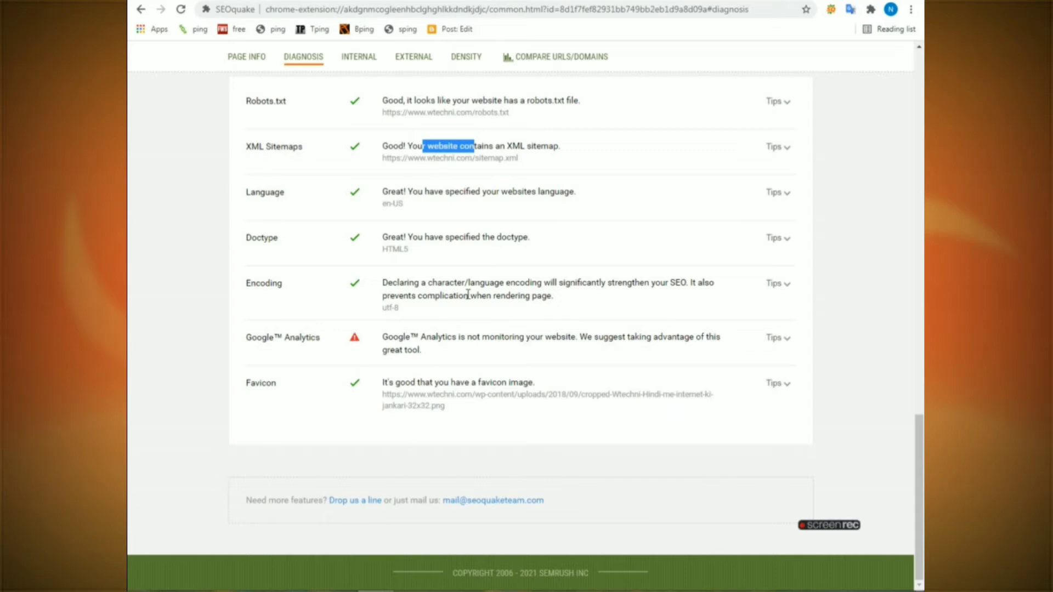
scroll(423, 336, "up", 5)
scroll(443, 120, "up", 10)
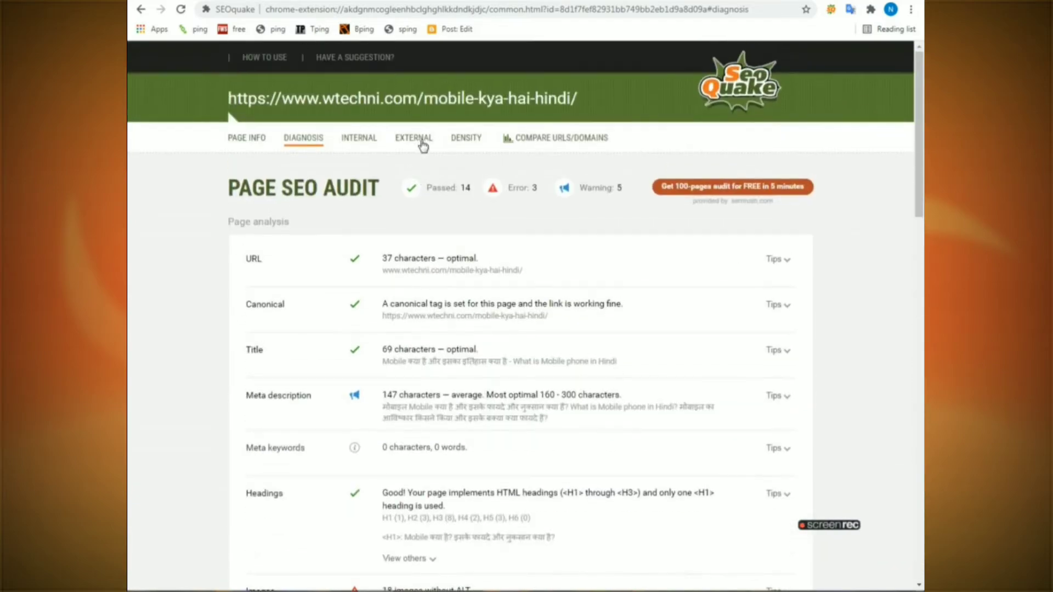
- Open the Internal links report and look through the article's internal URLs and anchors
left_click(351, 140)
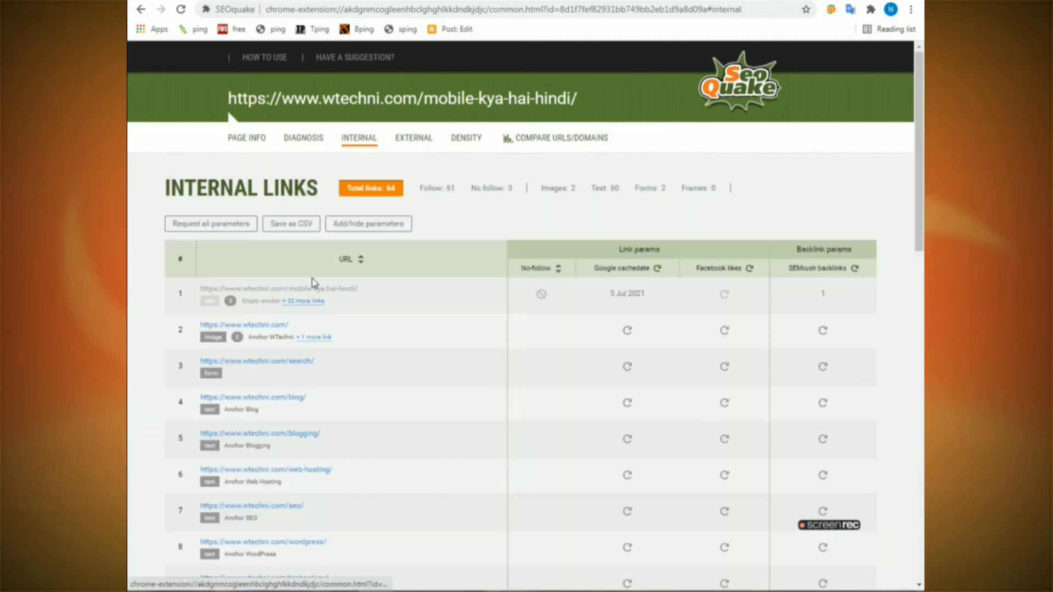
scroll(362, 316, "down", 2)
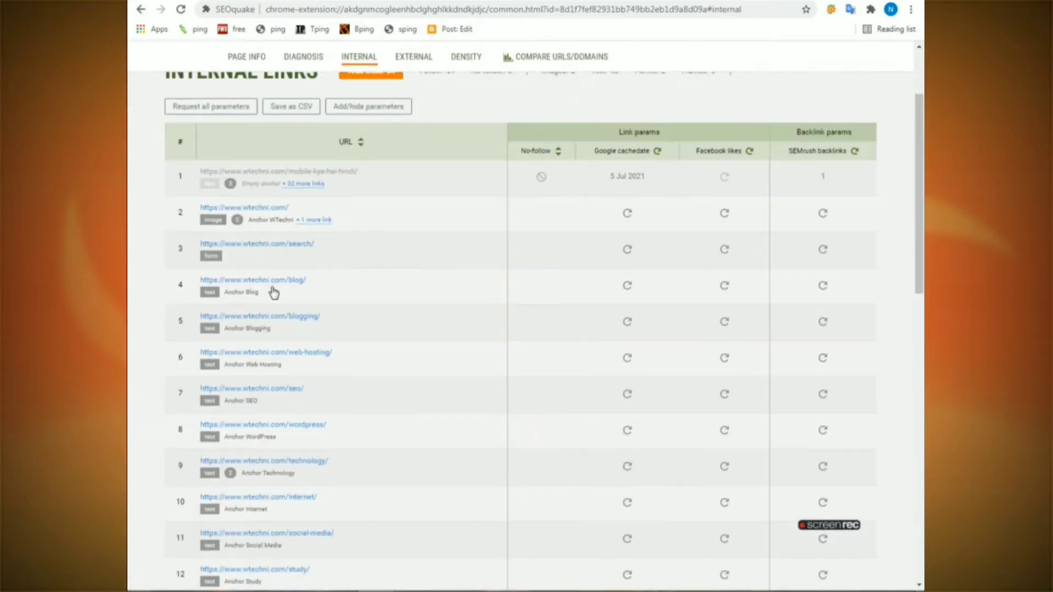
scroll(230, 263, "down", 1)
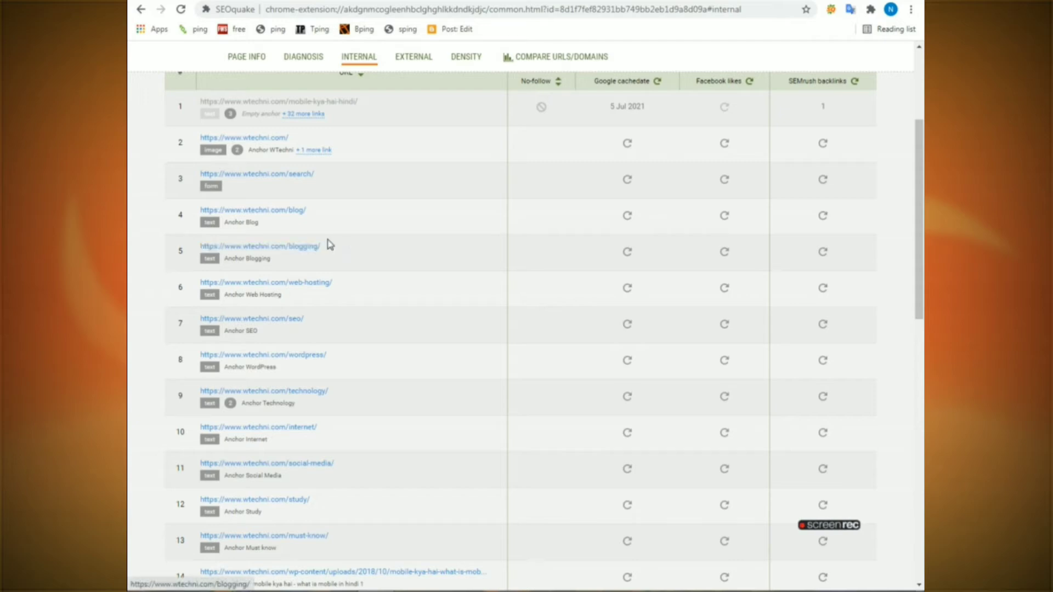
scroll(329, 244, "down", 6)
scroll(314, 293, "down", 5)
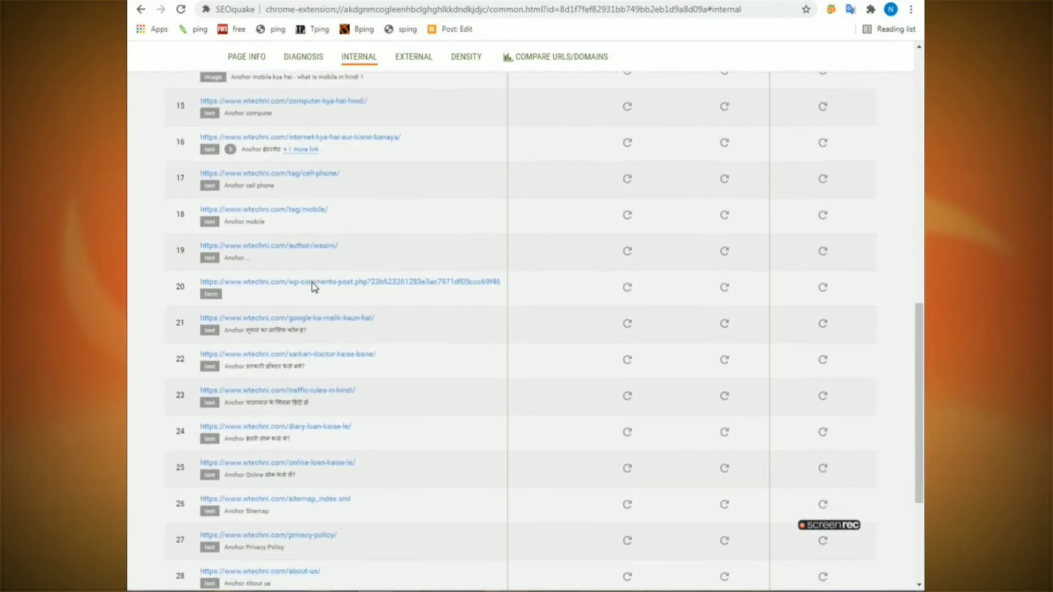
- Open the External links report and look through the article's outbound URLs down to the end of the list
scroll(418, 299, "up", 12)
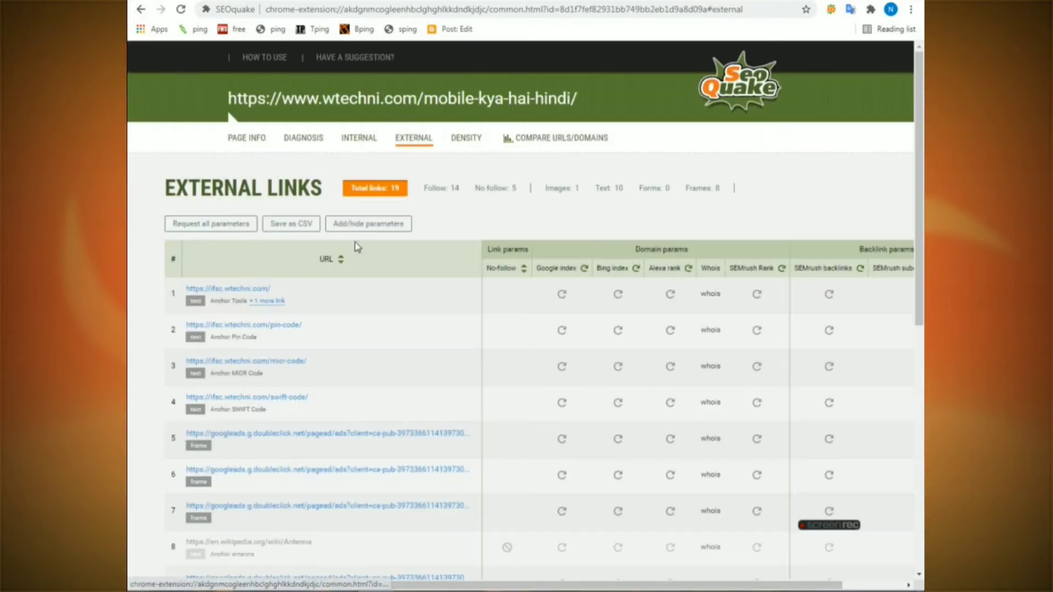
scroll(323, 358, "down", 4)
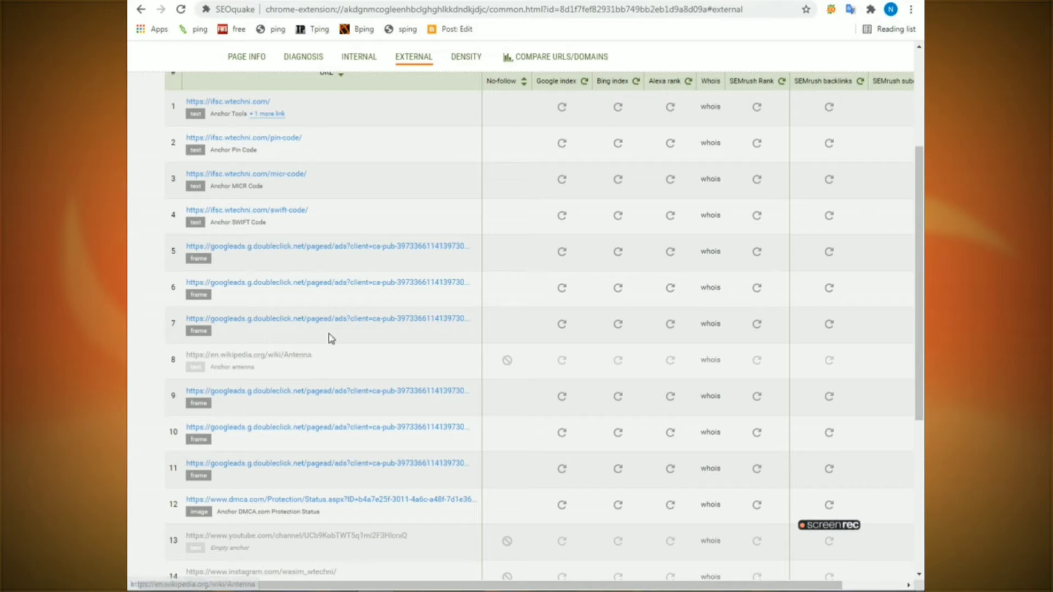
scroll(329, 339, "down", 5)
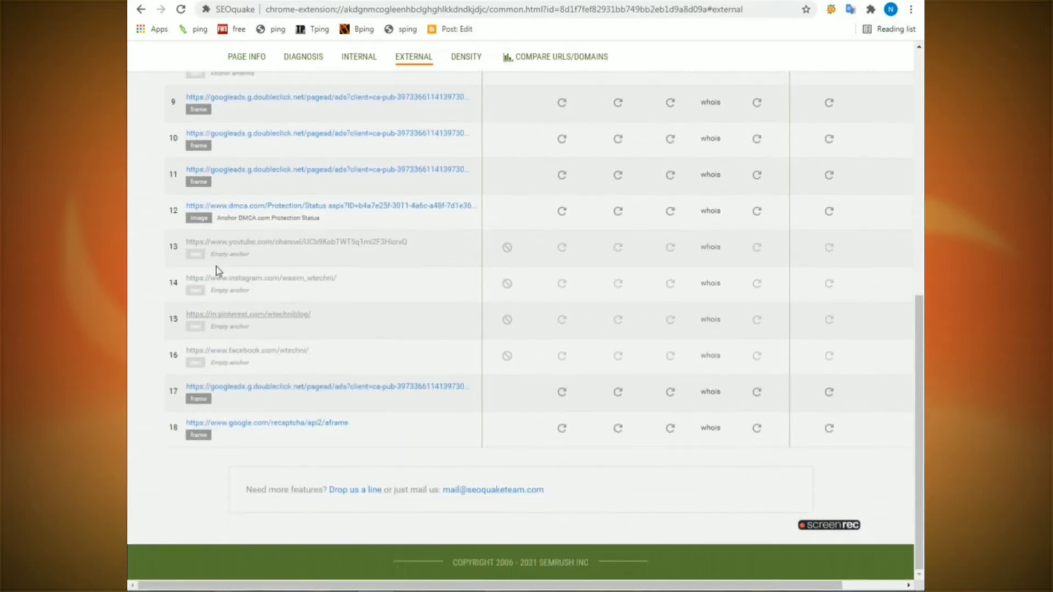
scroll(488, 332, "up", 10)
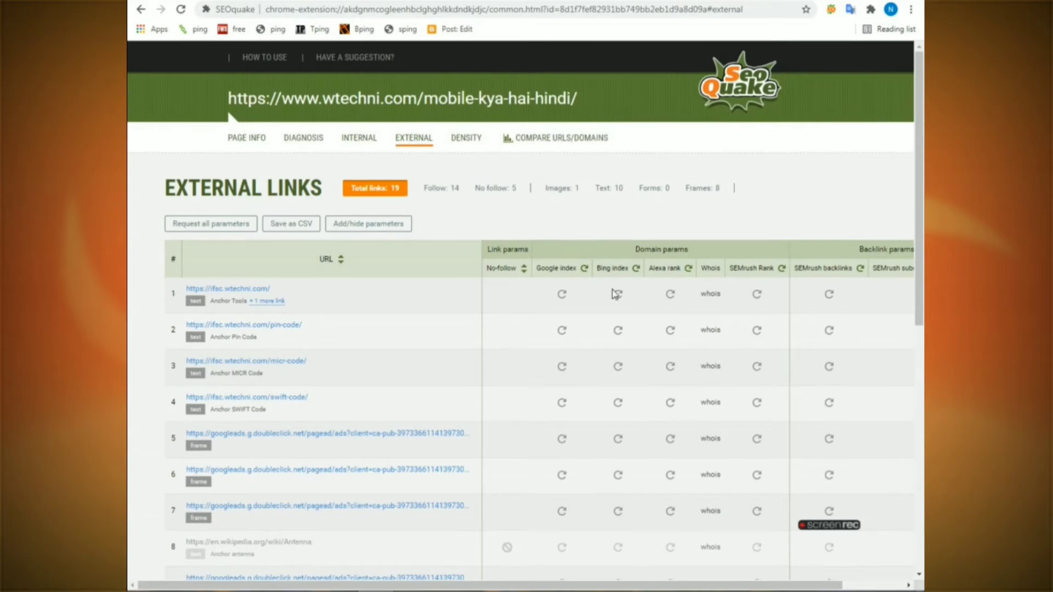
- Open the Keyword Density report and examine the single-word keywords with their repeats, density and prominence
left_click(464, 140)
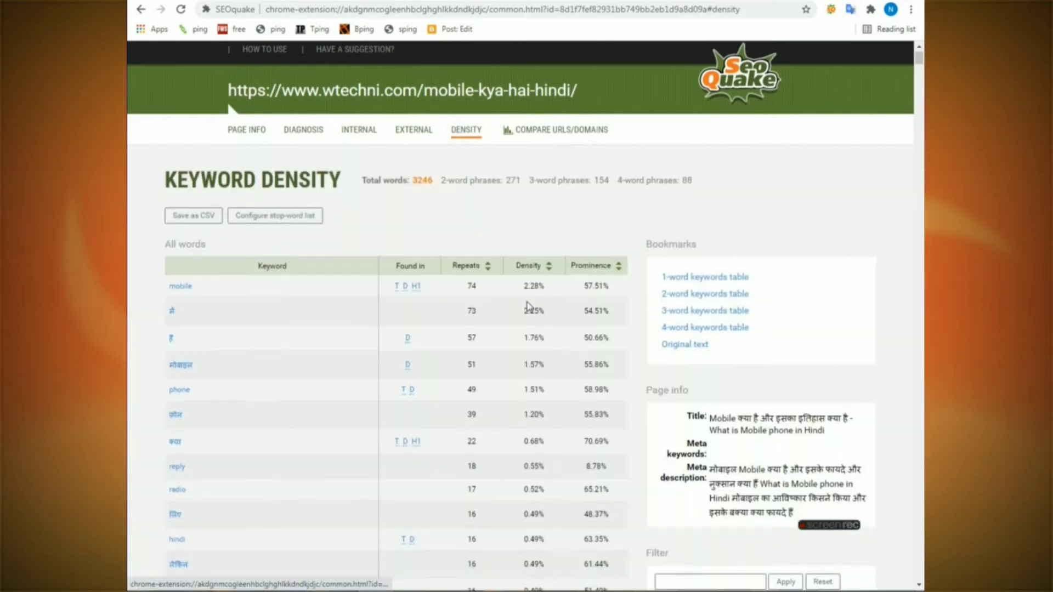
scroll(508, 300, "down", 2)
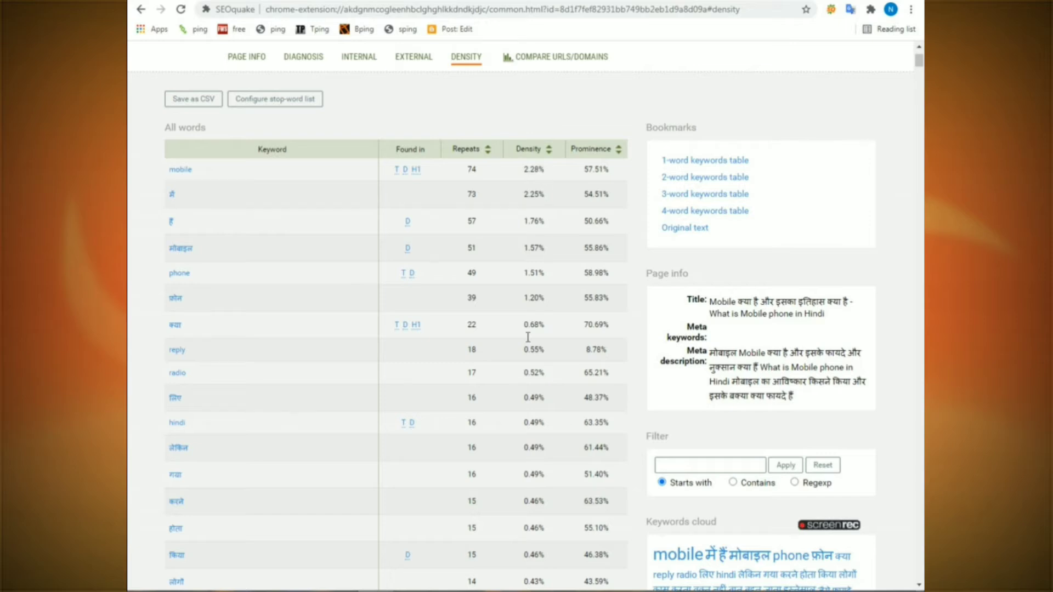
scroll(361, 279, "up", 2)
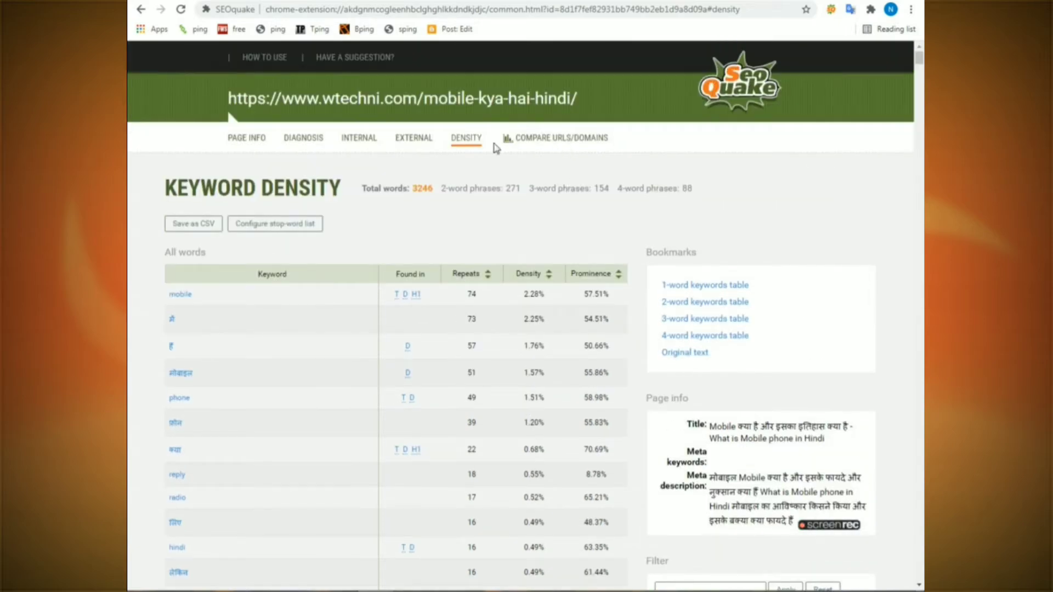
- Open the Compare URLs/domains tool and check the WTechni article URL already in its list
left_click(585, 141)
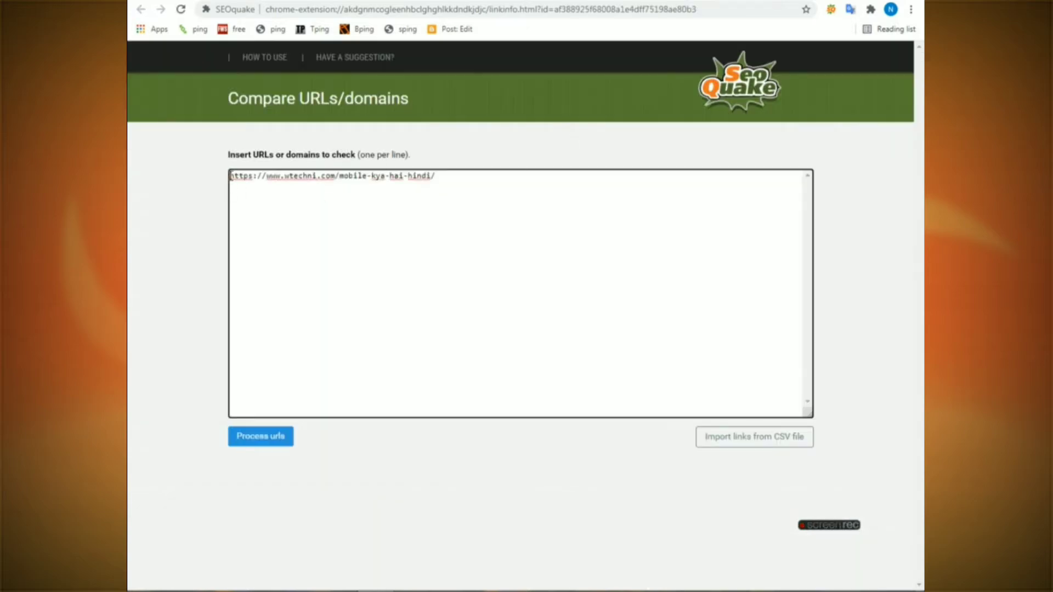
left_click_drag(230, 176, 335, 174)
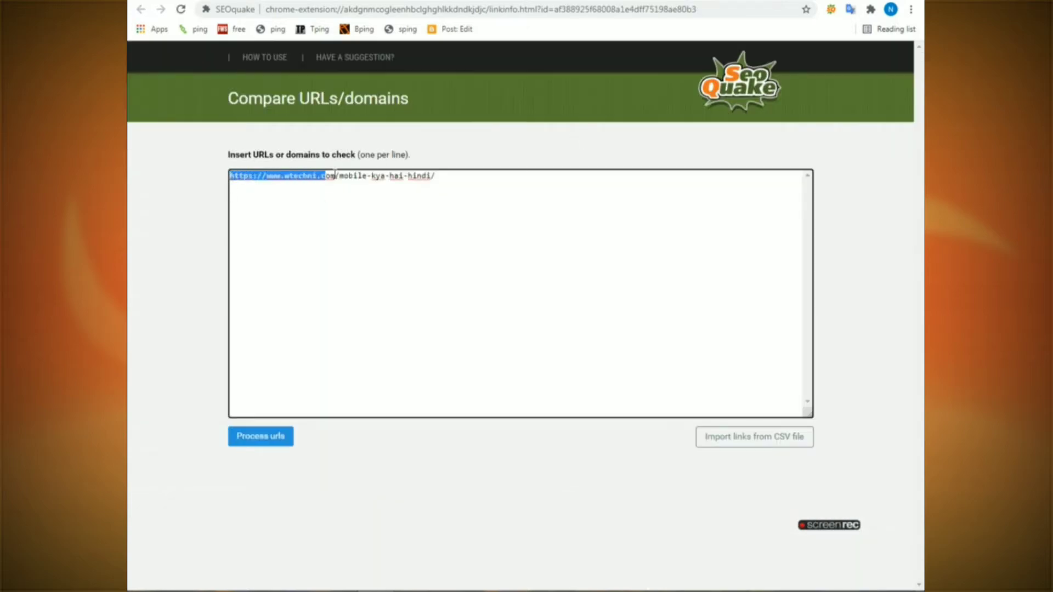
left_click(441, 176)
left_click_drag(344, 175, 231, 174)
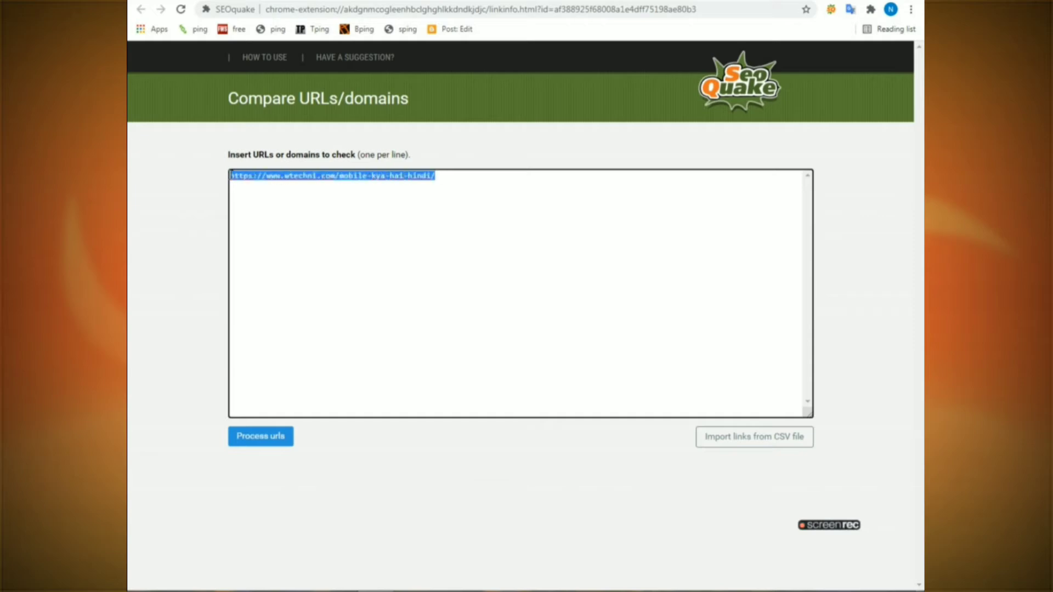
left_click(287, 177)
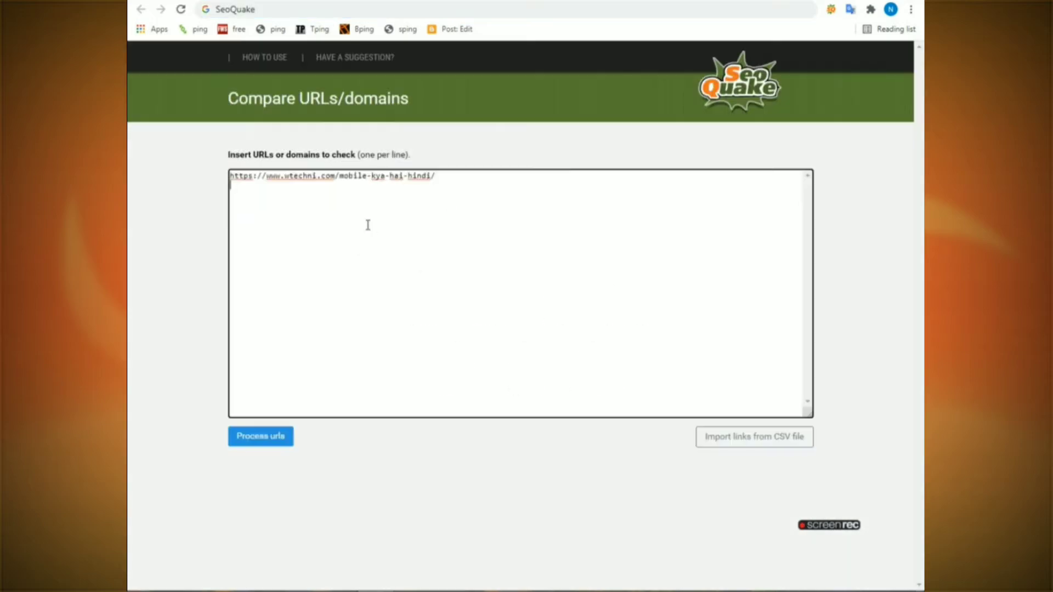
- Paste chrome-extension://akdgnmcogleenhbclghghlkkdndkjdjc/panel.html#pageinfo as the second URL to compare and process the list
right_click(357, 206)
left_click(386, 285)
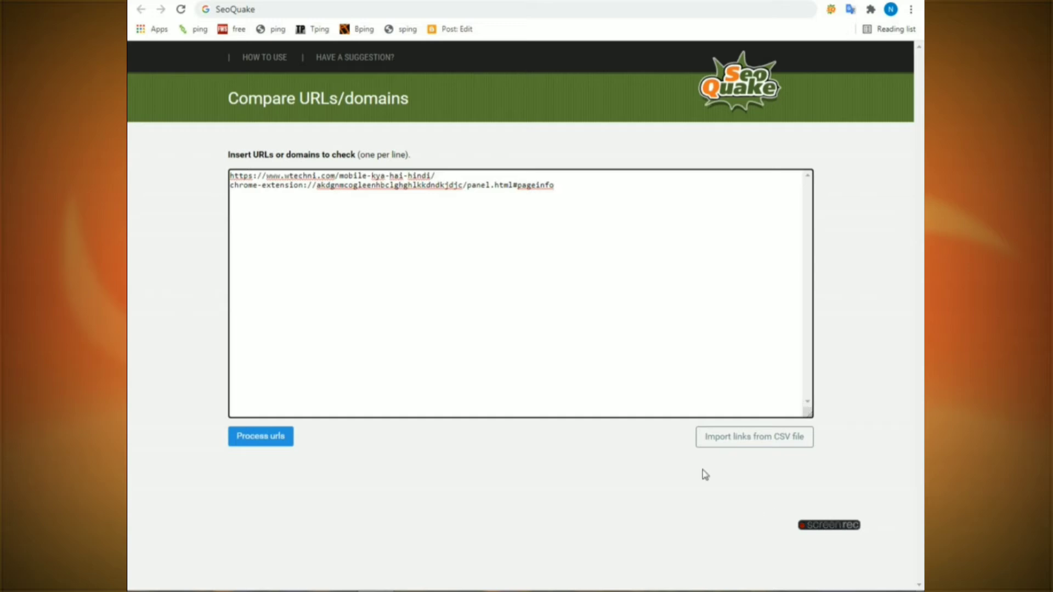
left_click(260, 437)
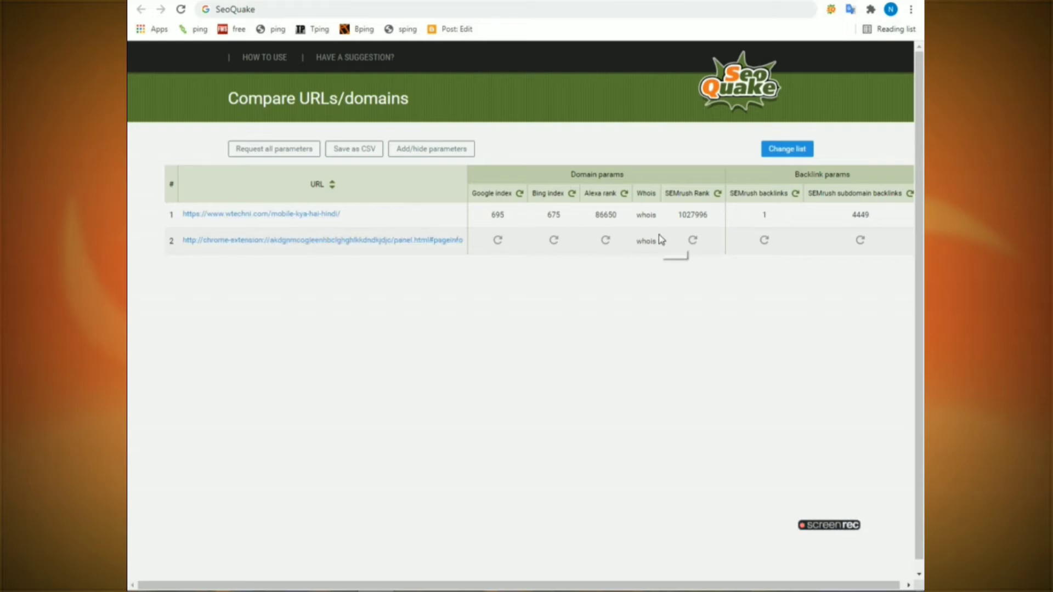
- Return to the WTechni mobile article and check its Alexa rank, Google index and Bing index in the SEOquake overview
left_click(307, 213)
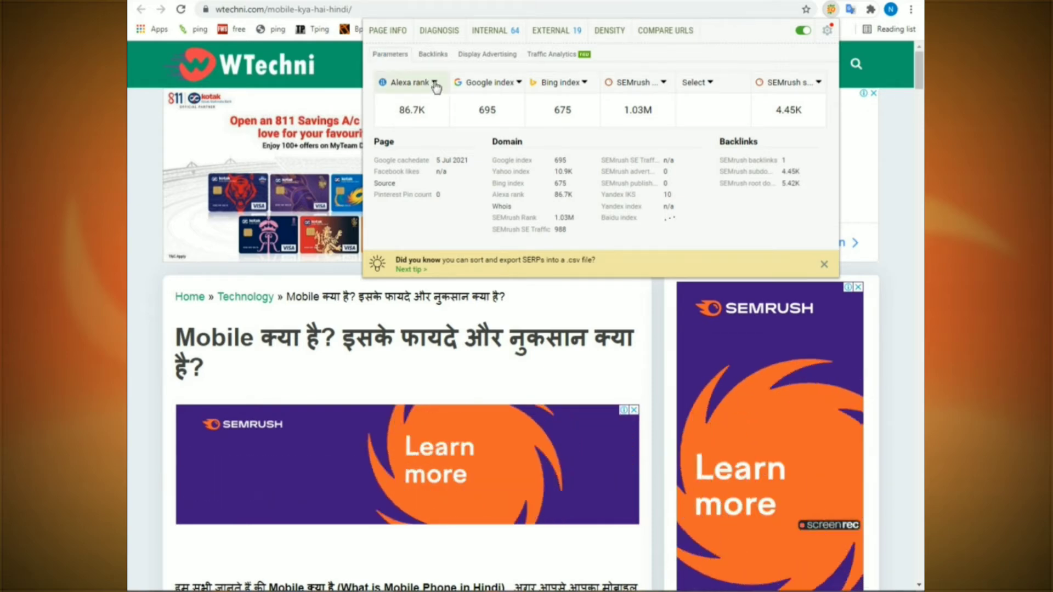
left_click(433, 85)
left_click(433, 85)
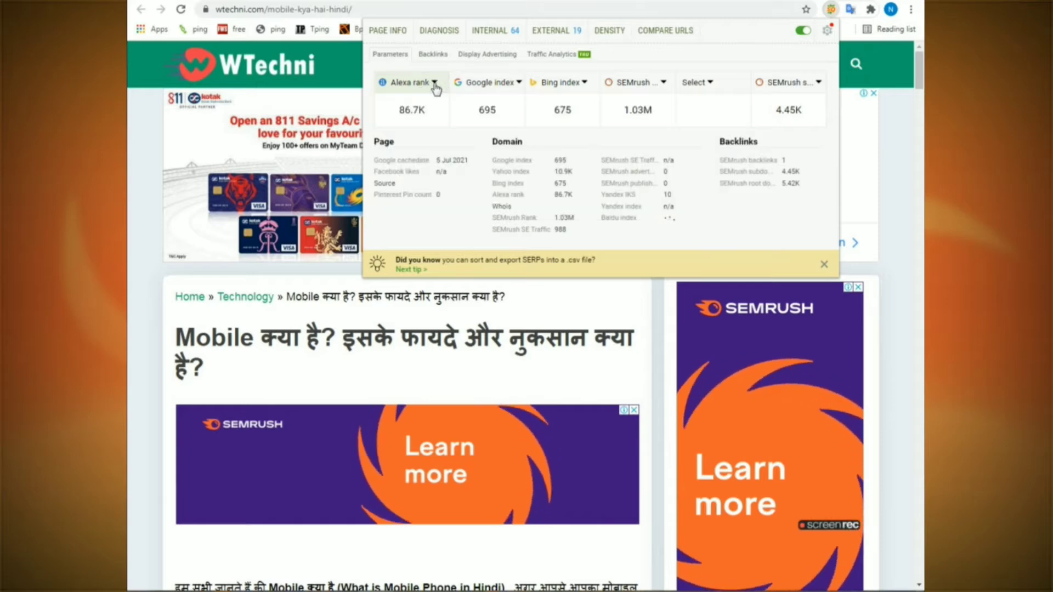
mouse_move(409, 112)
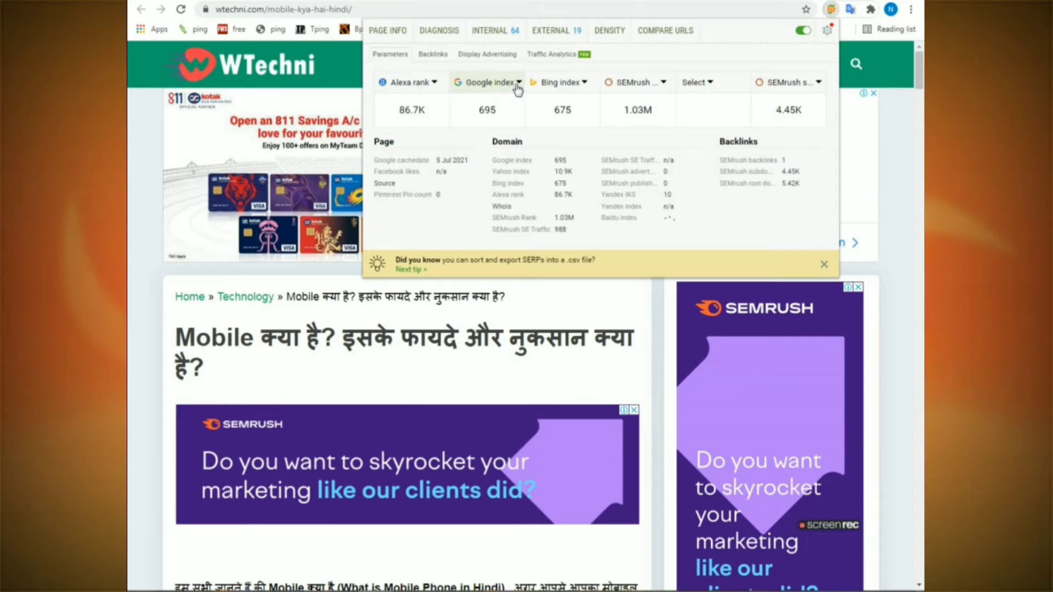
left_click(518, 86)
left_click(515, 85)
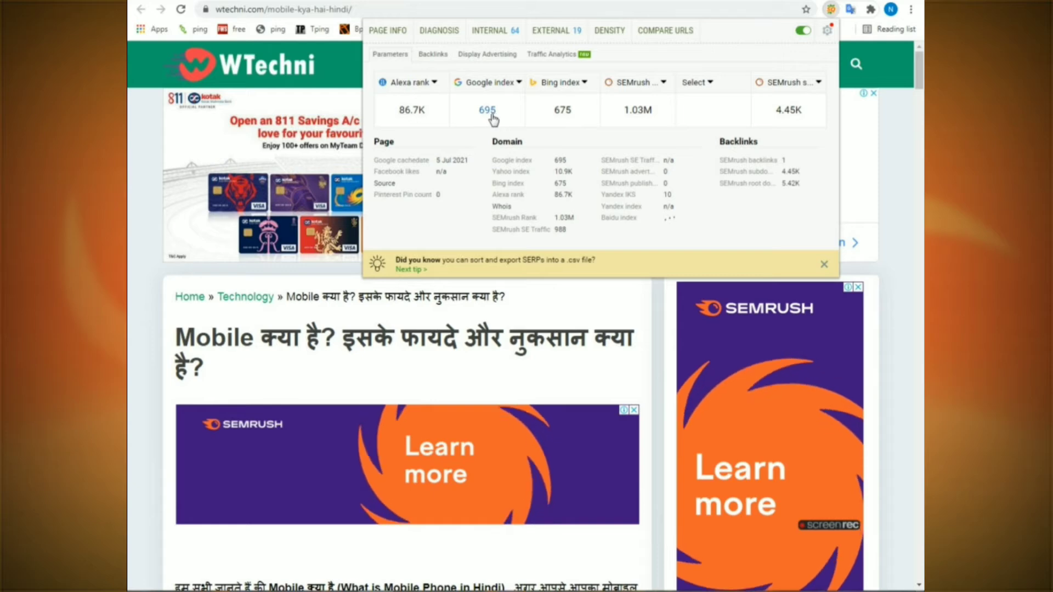
left_click(585, 86)
left_click(580, 83)
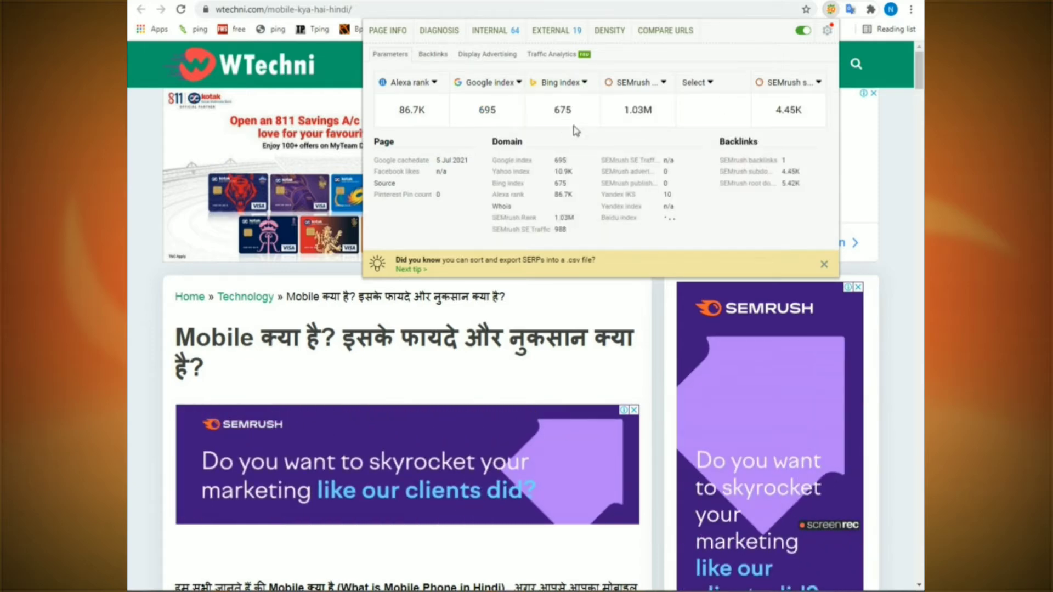
- Set the SEMrush Rank slot in the parameter overview to SEMrush backlinks and the empty slot to Yahoo index
left_click(664, 83)
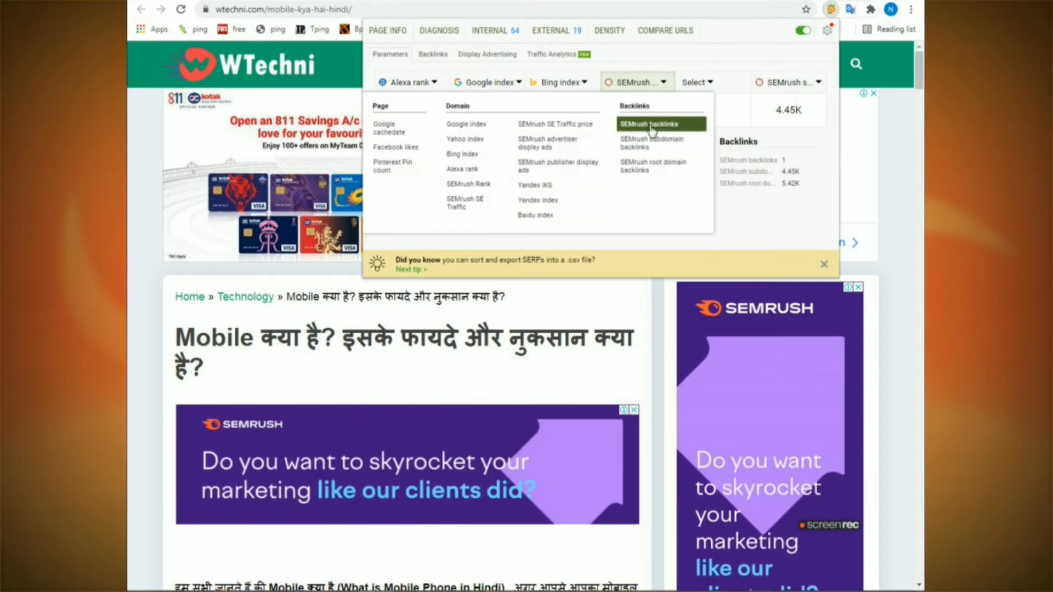
left_click(659, 125)
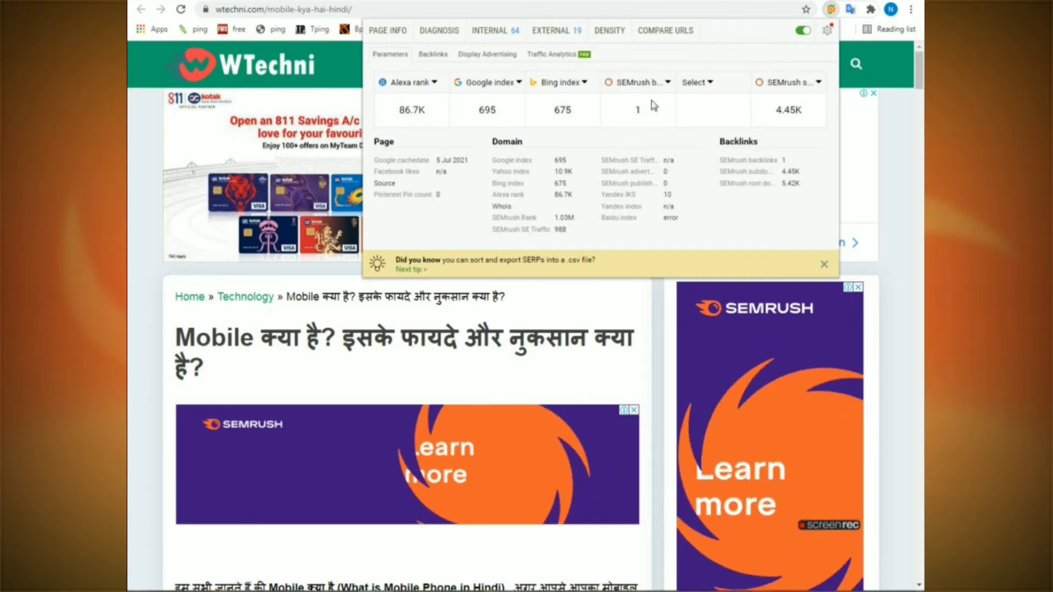
left_click(710, 83)
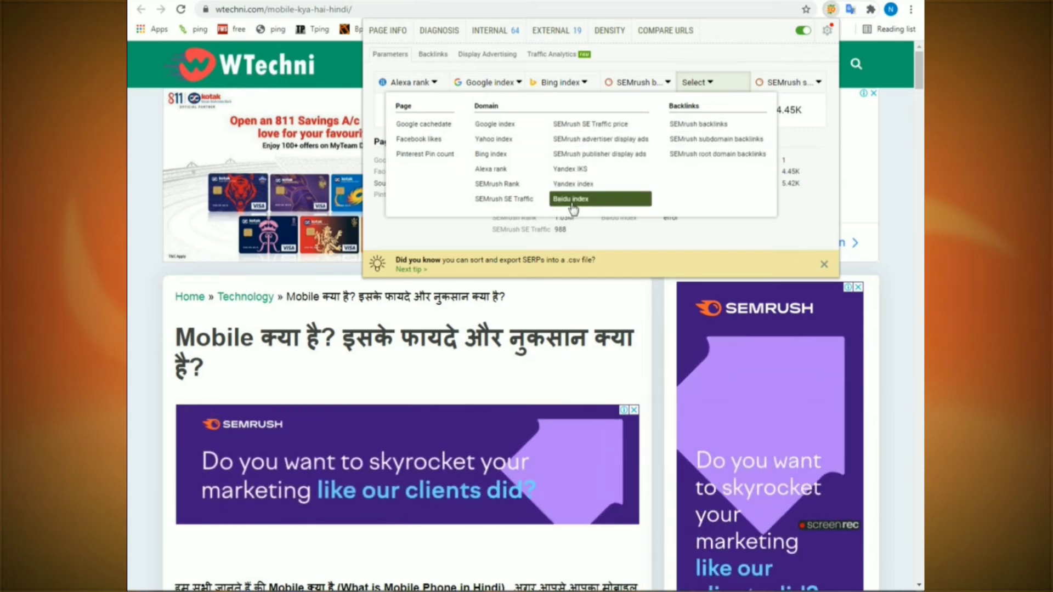
left_click(497, 140)
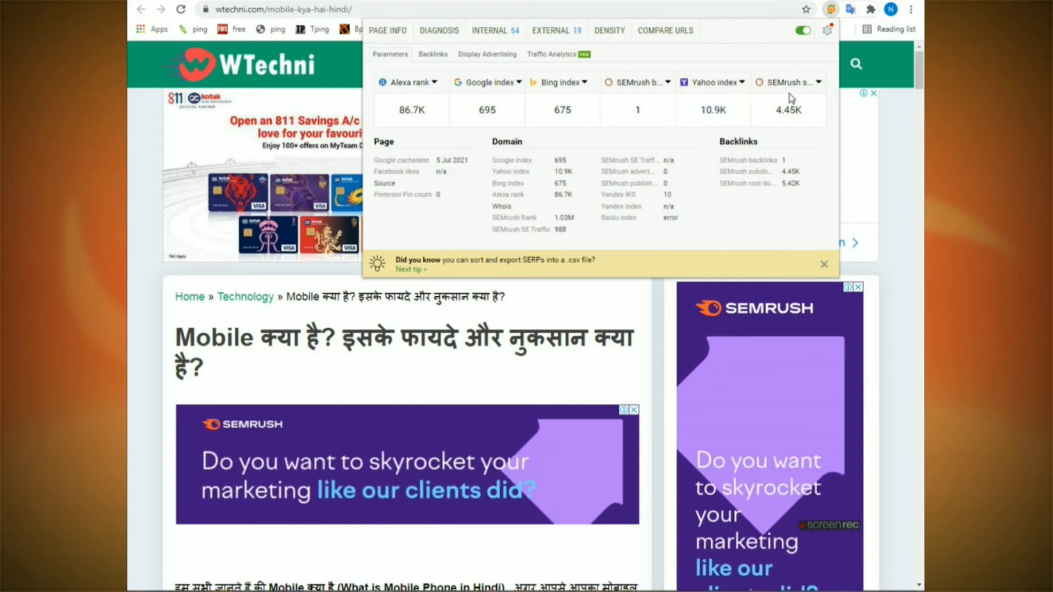
left_click(814, 82)
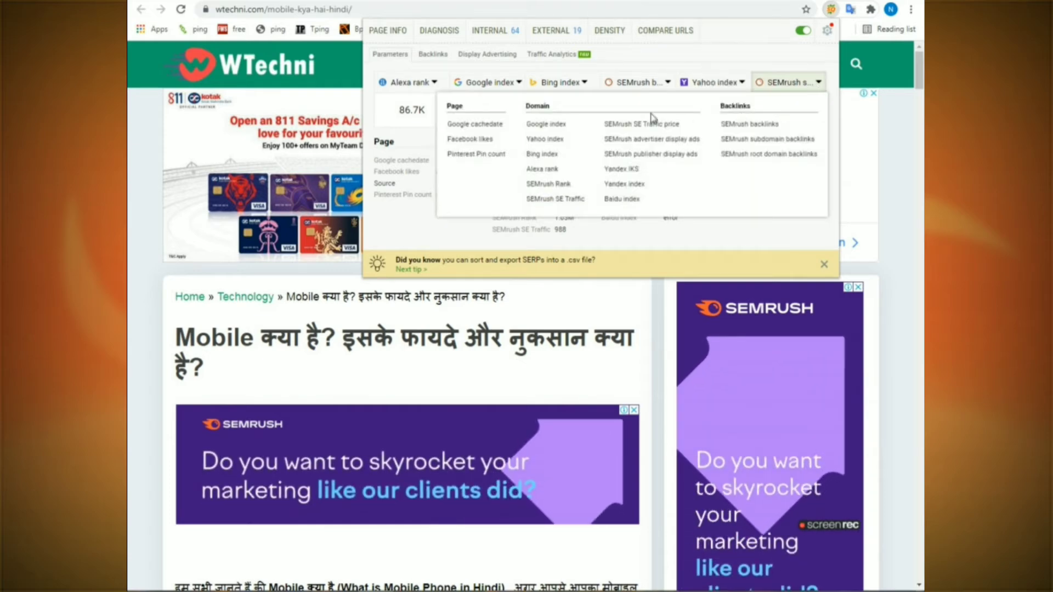
left_click(821, 85)
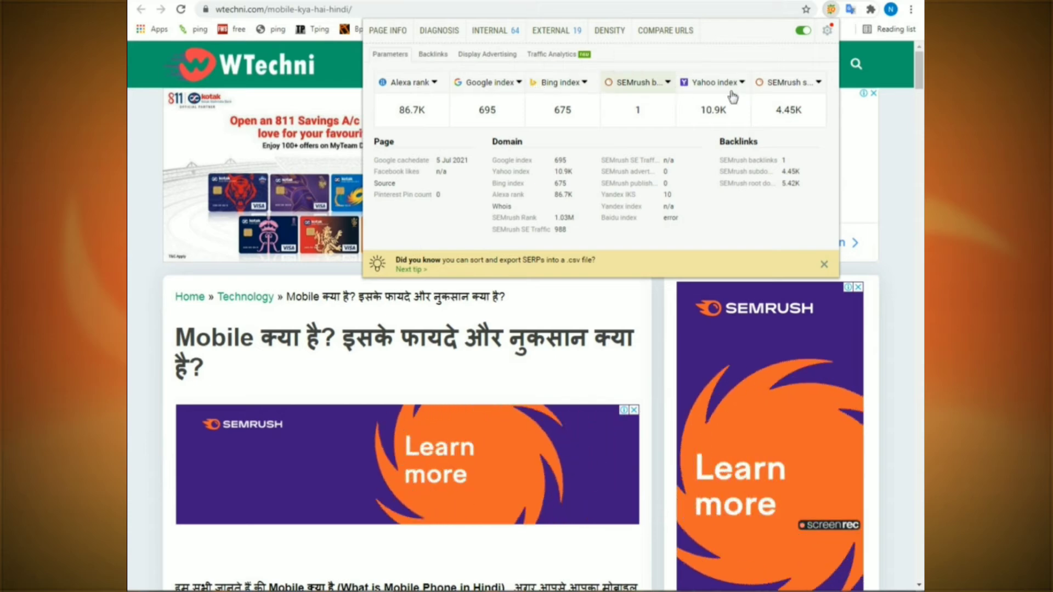
- Connect the free SEMrush account from the Backlinks report and approve SEOquake's access request
left_click(433, 55)
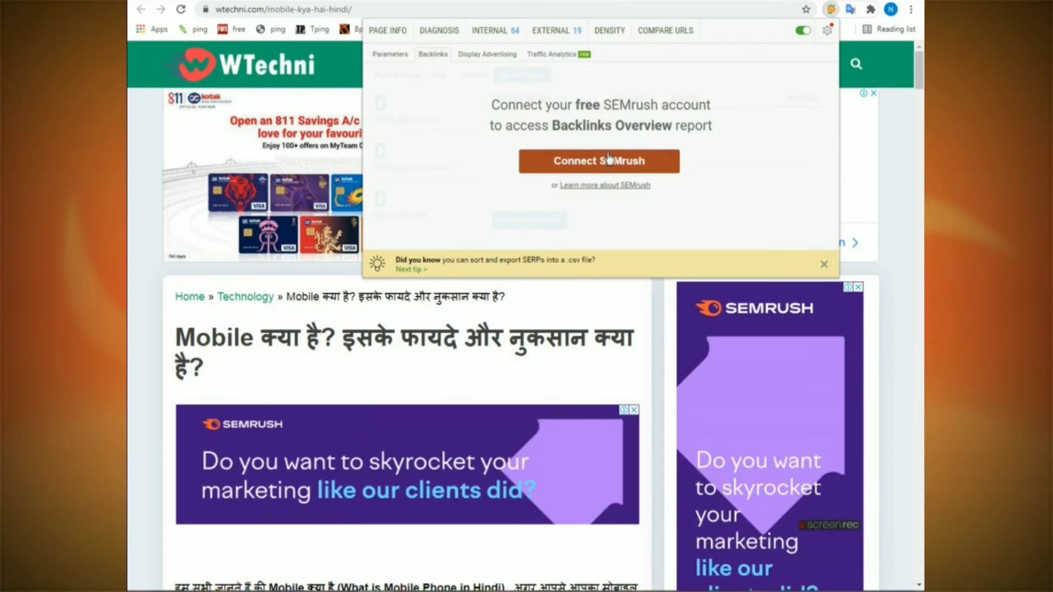
right_click(603, 159)
left_click(583, 164)
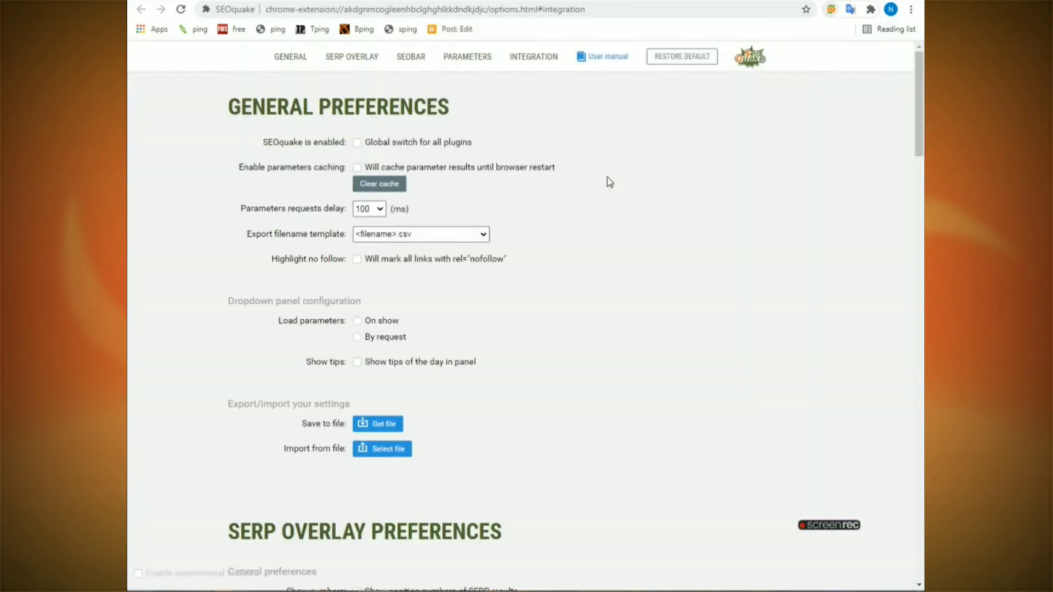
scroll(741, 192, "down", 1)
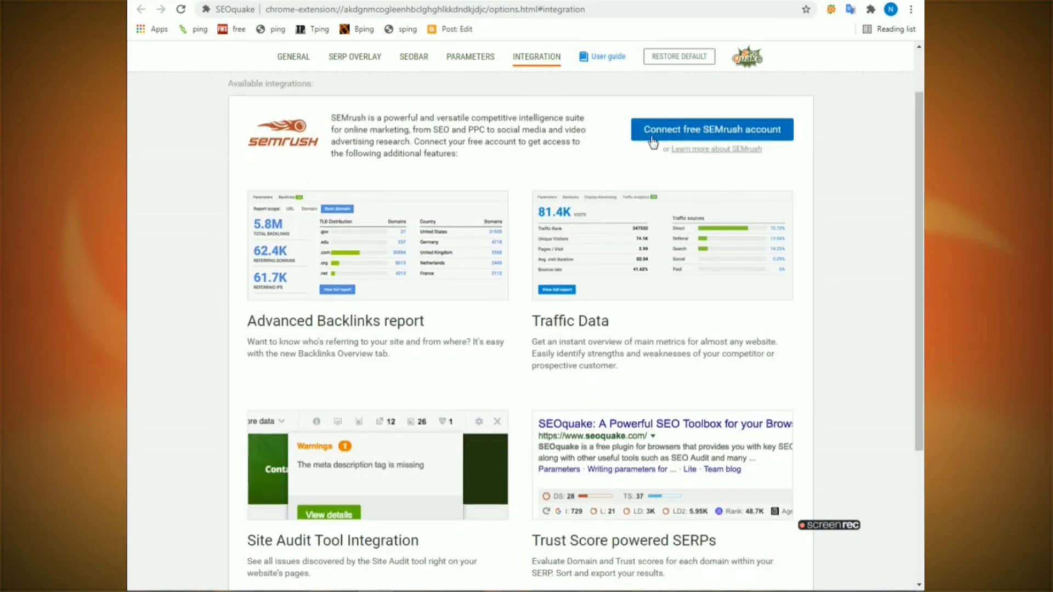
left_click(693, 131)
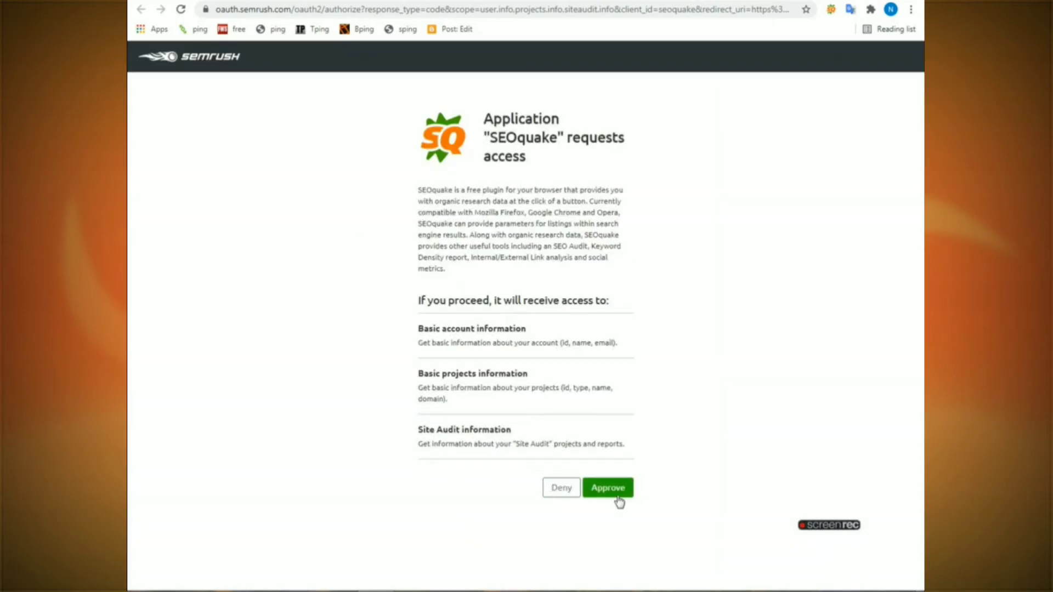
left_click(618, 492)
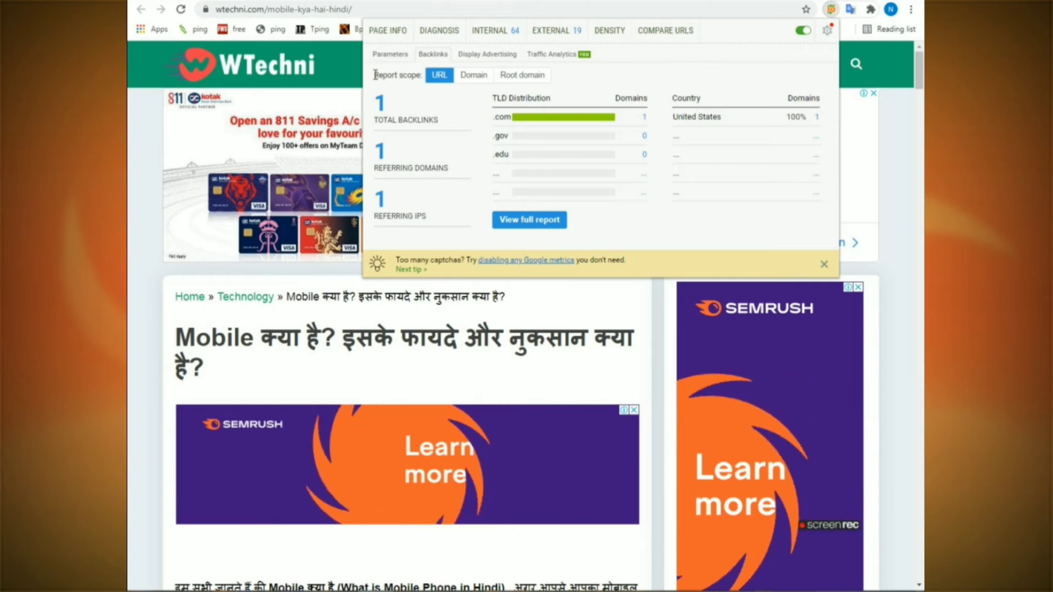
- Check the article's total backlinks at URL scope and switch the Backlinks report scope to Domain
left_click_drag(374, 75, 414, 77)
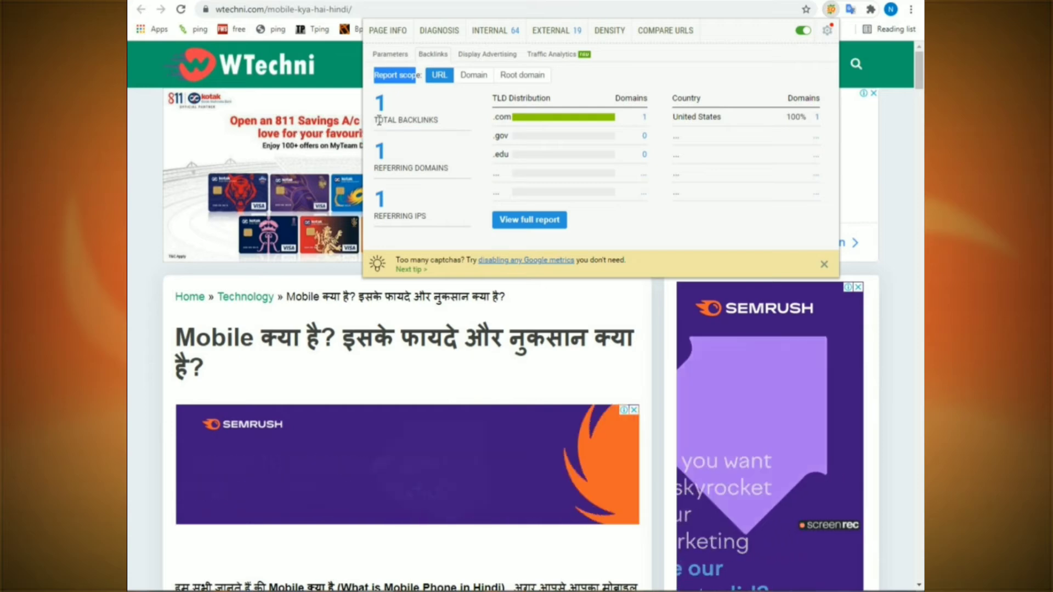
left_click_drag(378, 120, 433, 120)
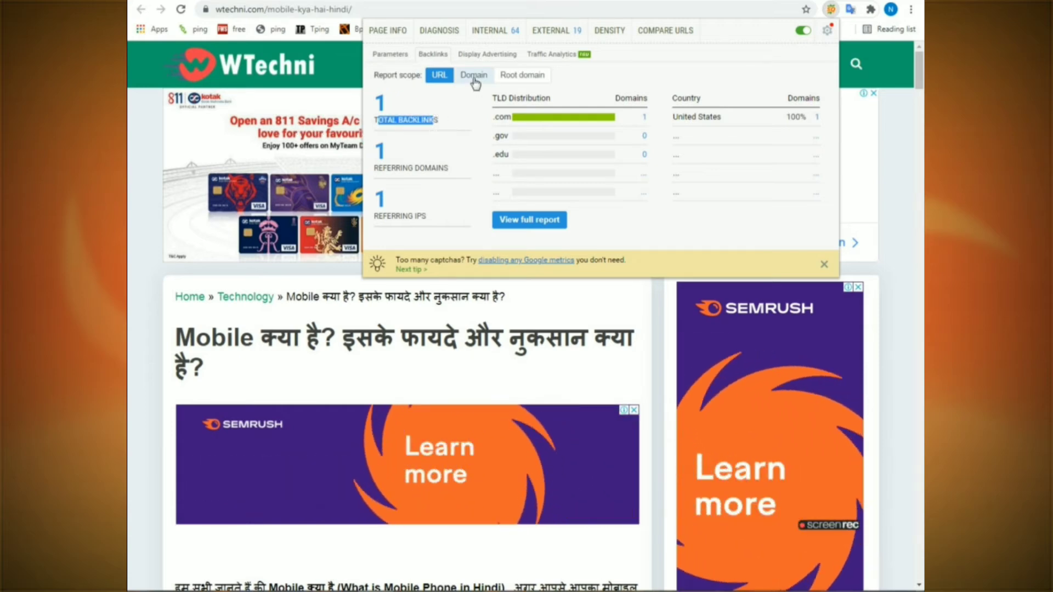
left_click(474, 76)
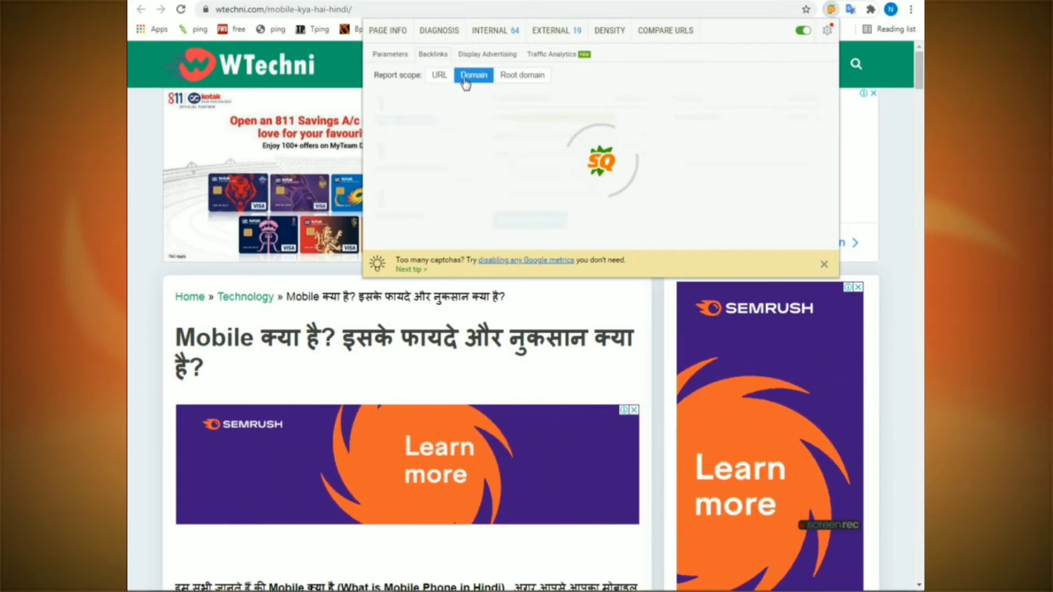
left_click(373, 103)
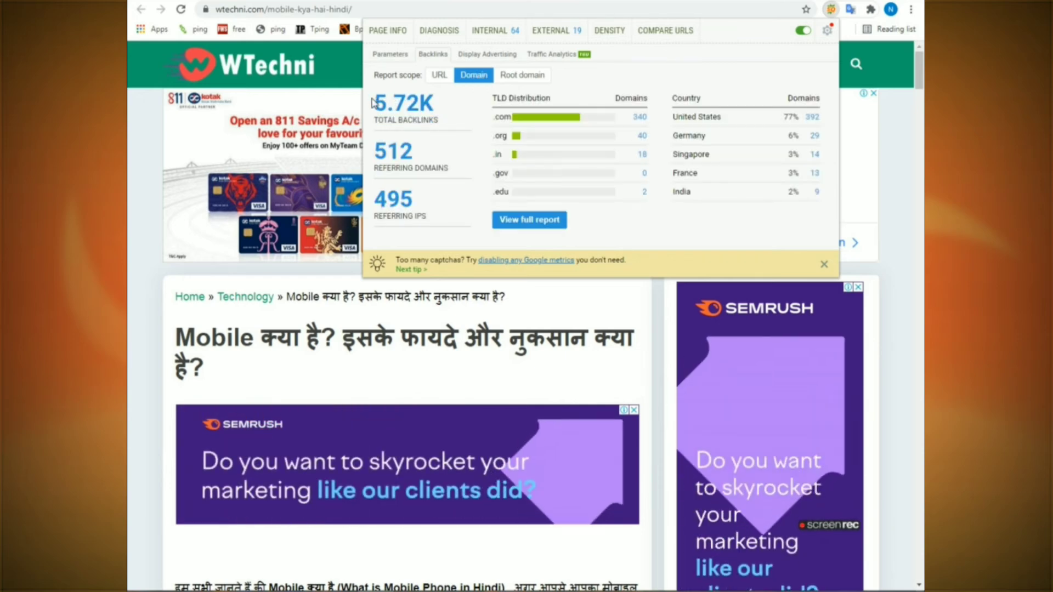
left_click(417, 121)
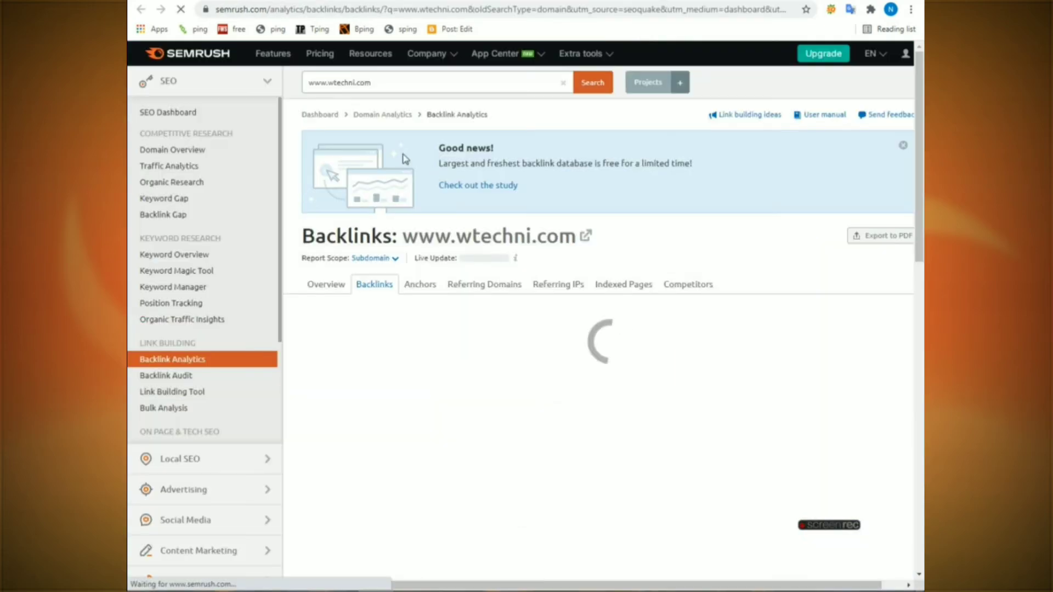
scroll(450, 383, "down", 4)
scroll(442, 335, "down", 4)
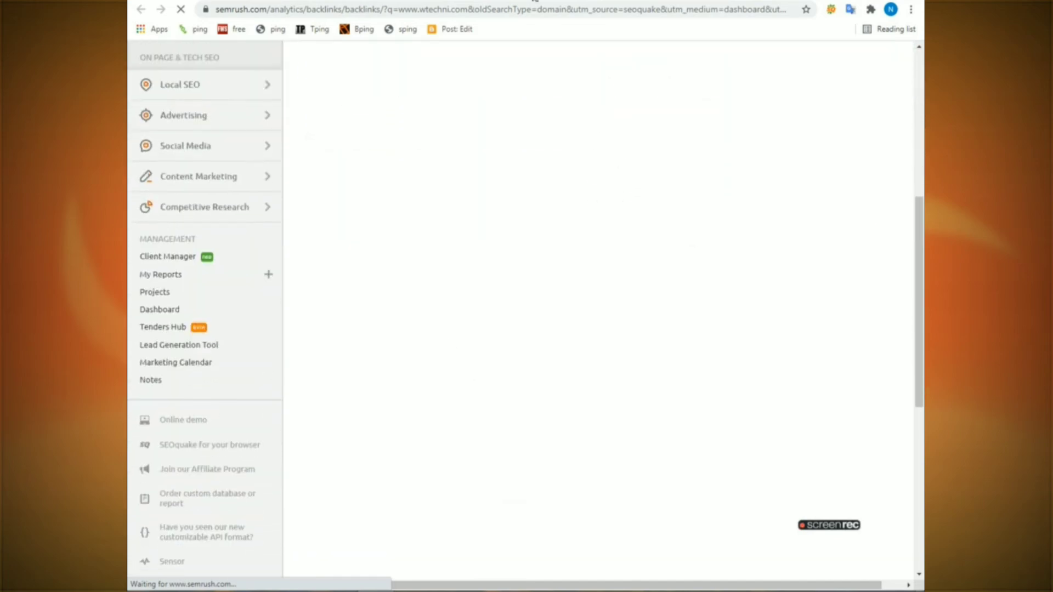
scroll(466, 447, "up", 4)
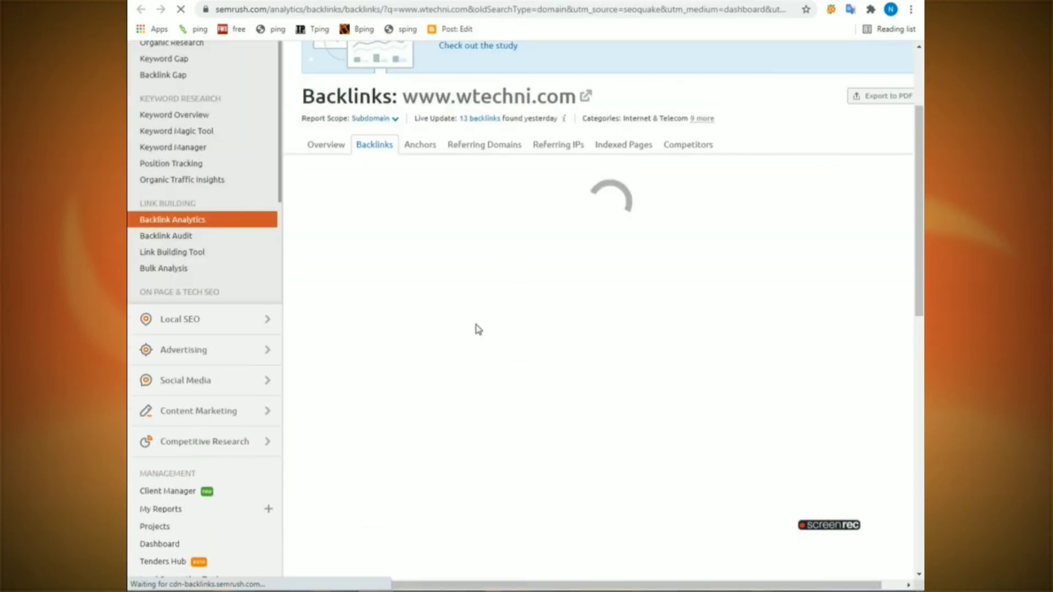
scroll(478, 328, "up", 2)
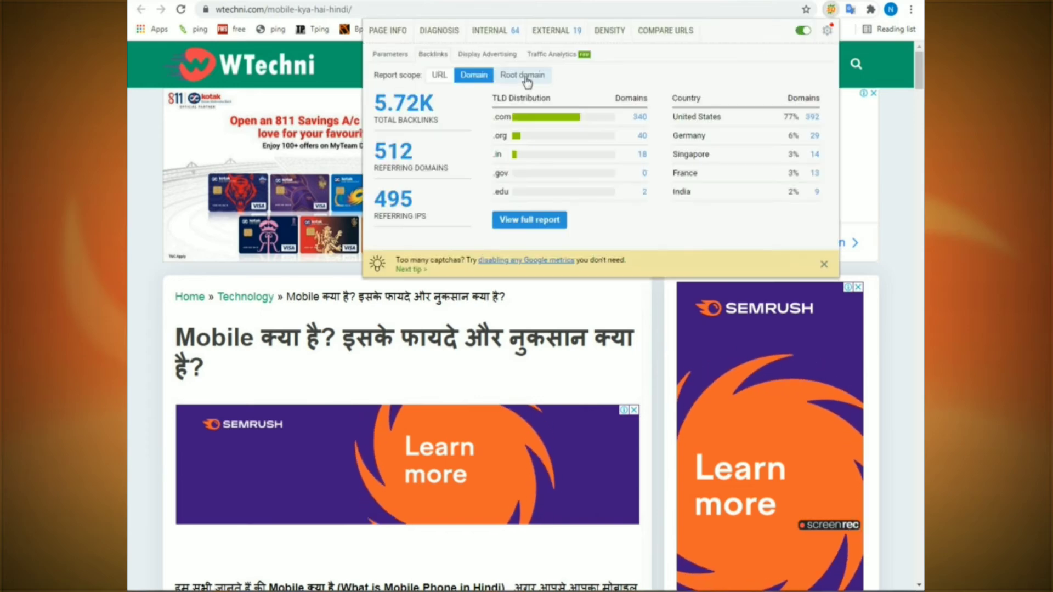
- Check the total backlinks at Root domain scope and view the Display Advertising report for the site
left_click(522, 74)
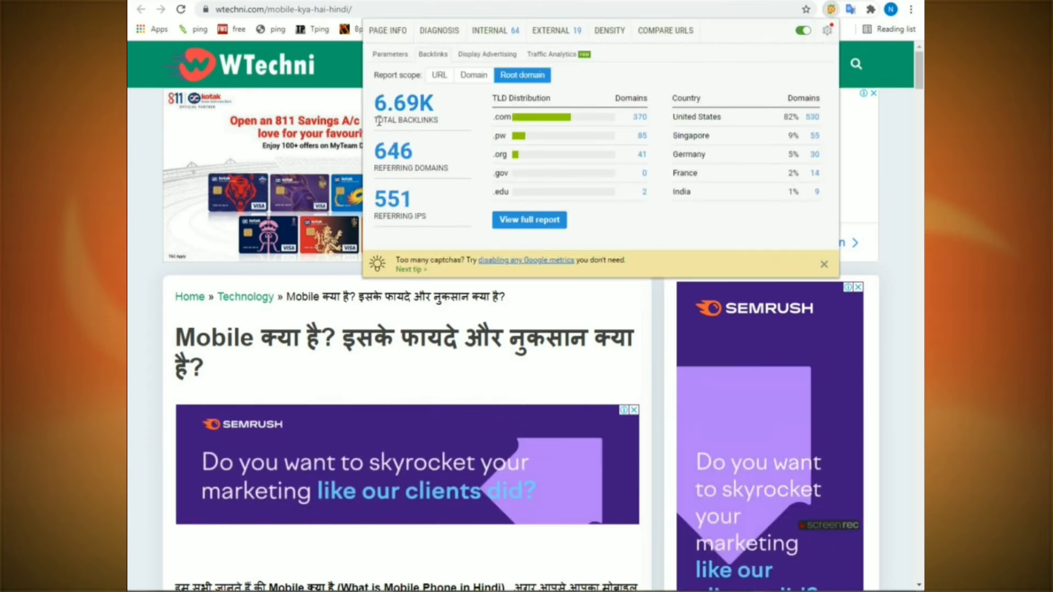
left_click_drag(375, 120, 412, 121)
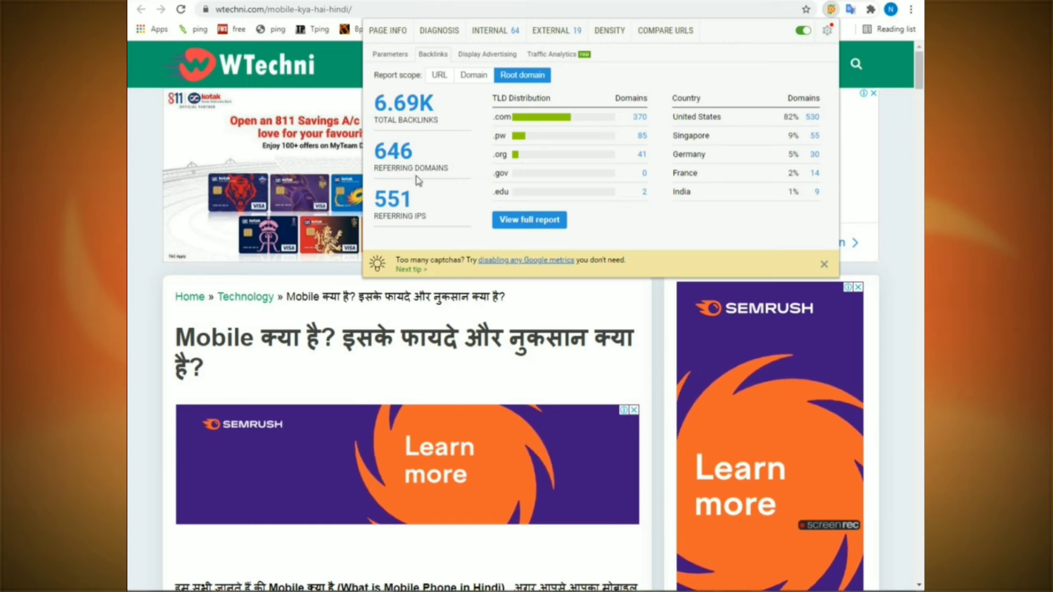
left_click(494, 55)
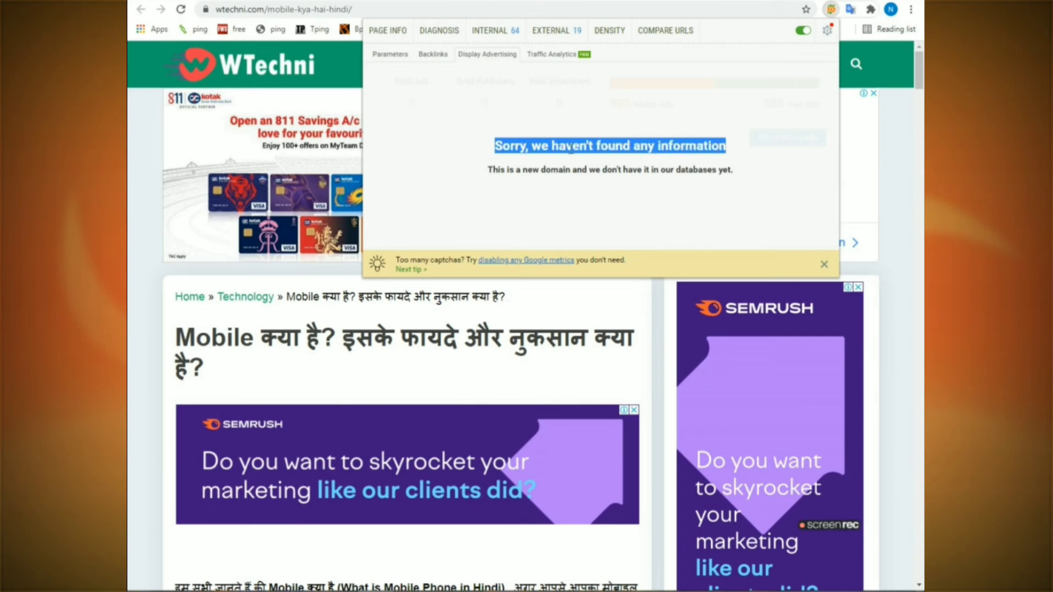
left_click(602, 147)
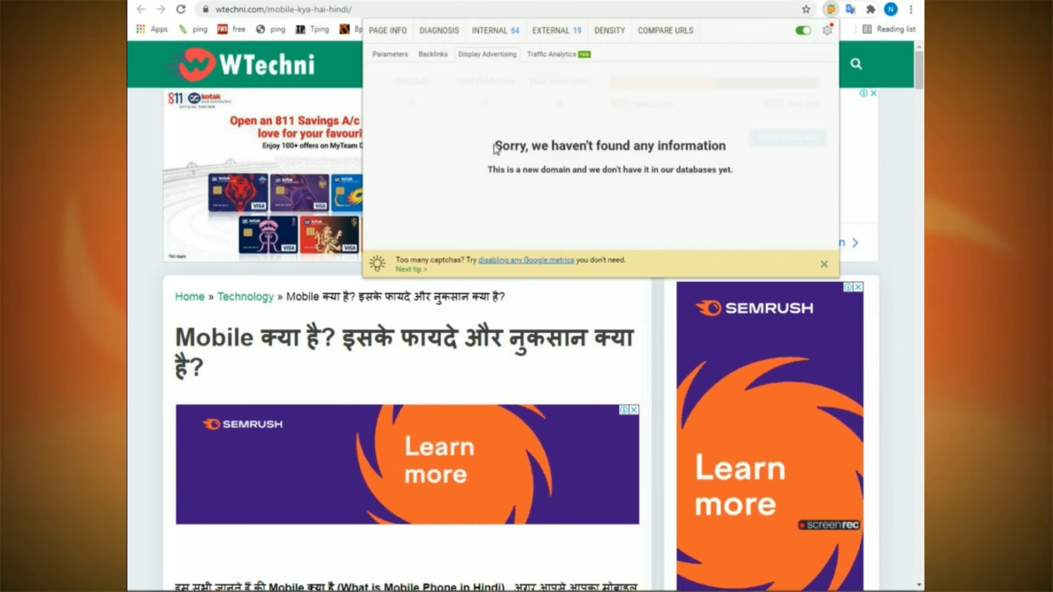
left_click_drag(495, 147, 706, 145)
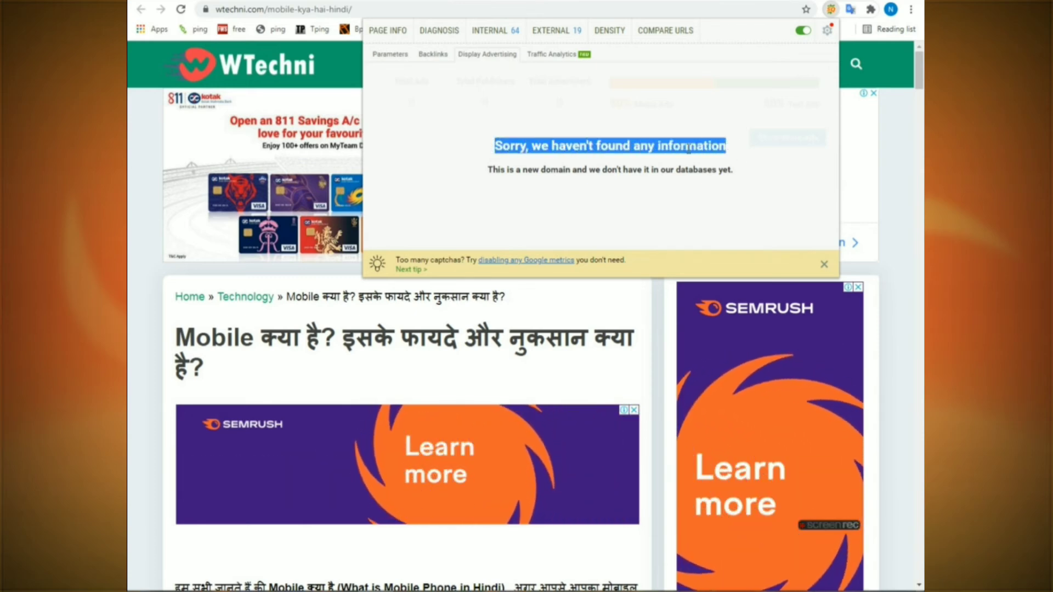
left_click(688, 147)
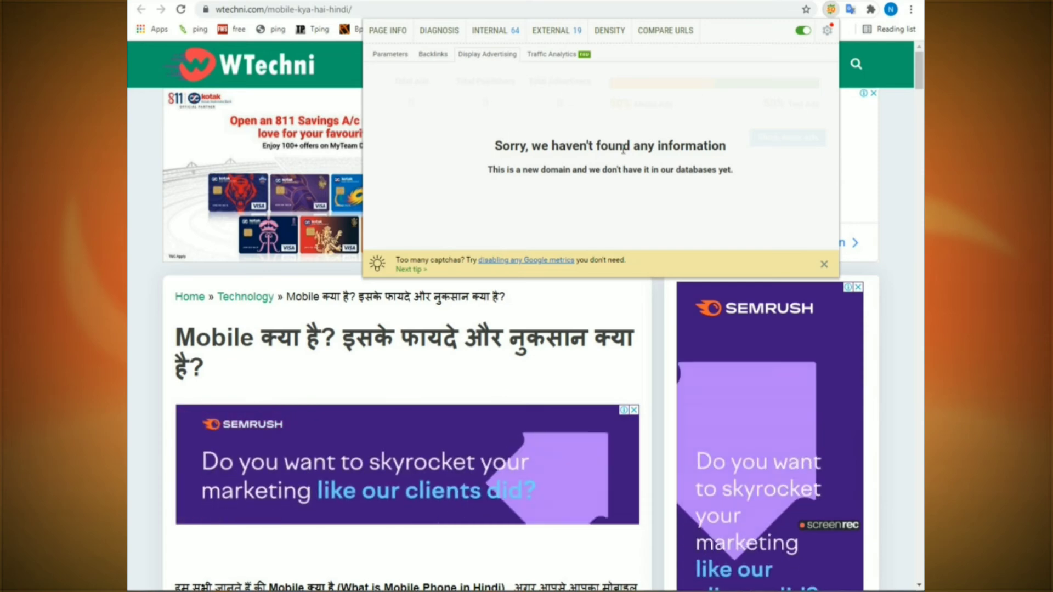
- Open the Traffic Analytics report and examine the site's visits and traffic rank
left_click(559, 55)
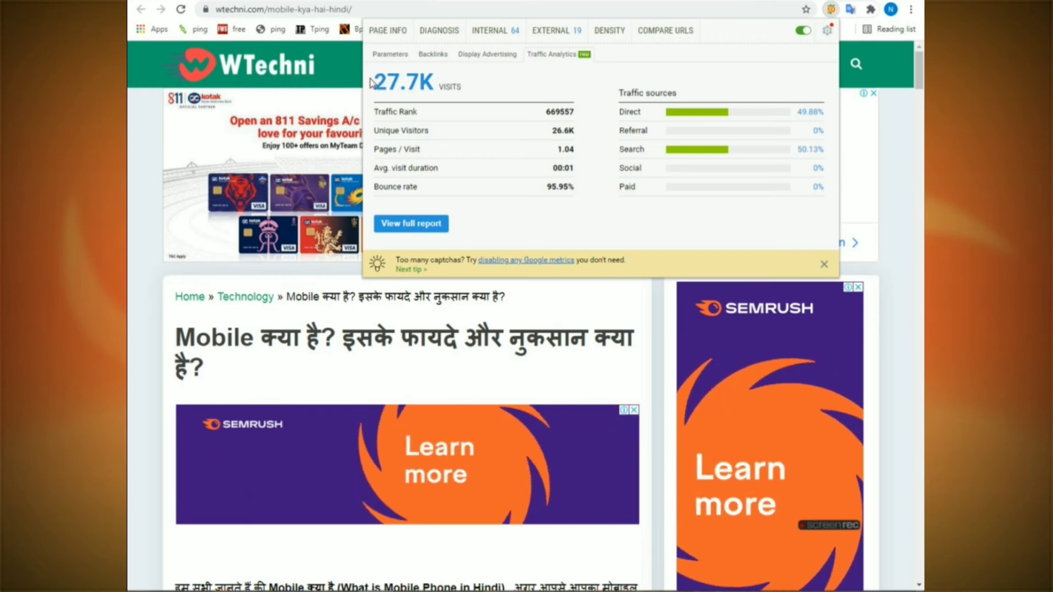
left_click_drag(371, 83, 471, 88)
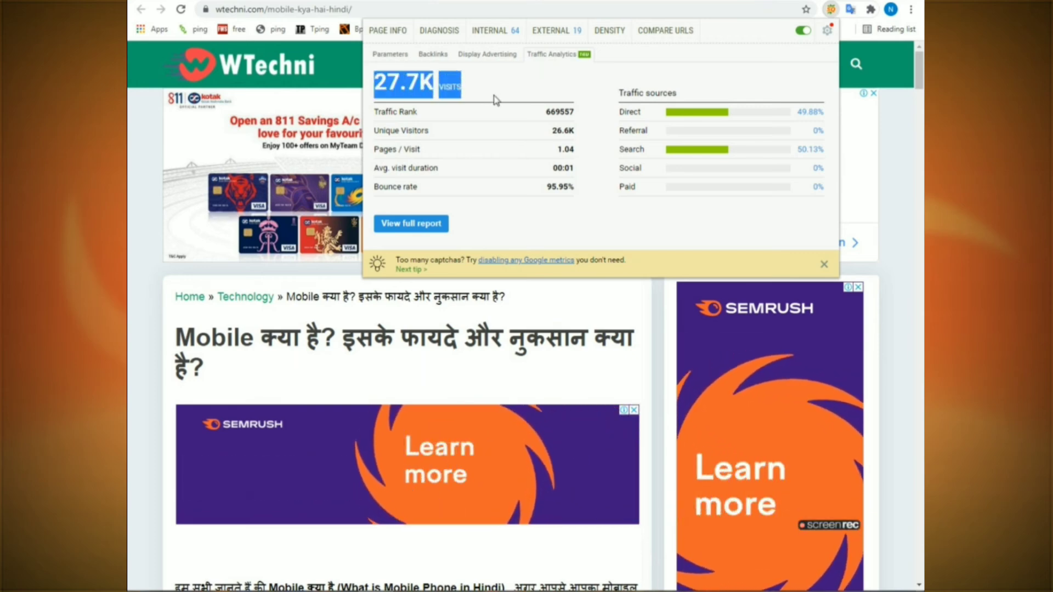
left_click(482, 94)
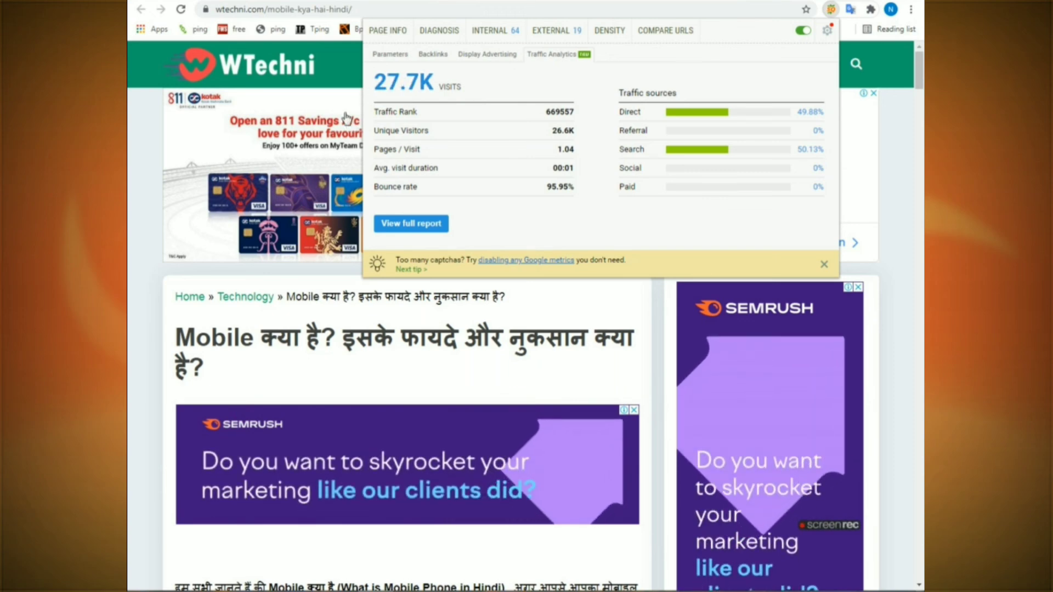
left_click(488, 96)
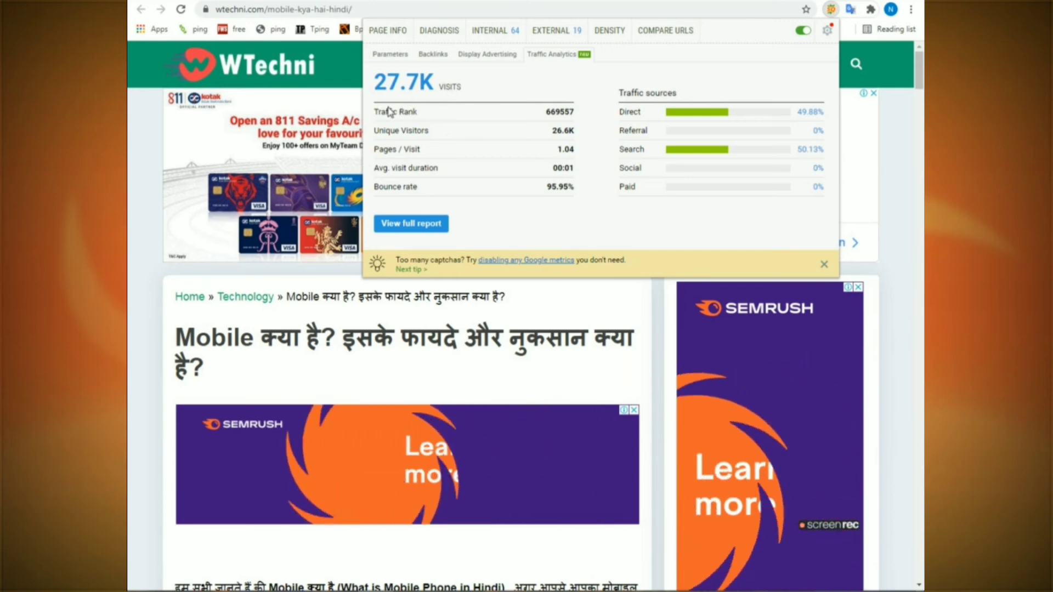
left_click_drag(379, 111, 551, 123)
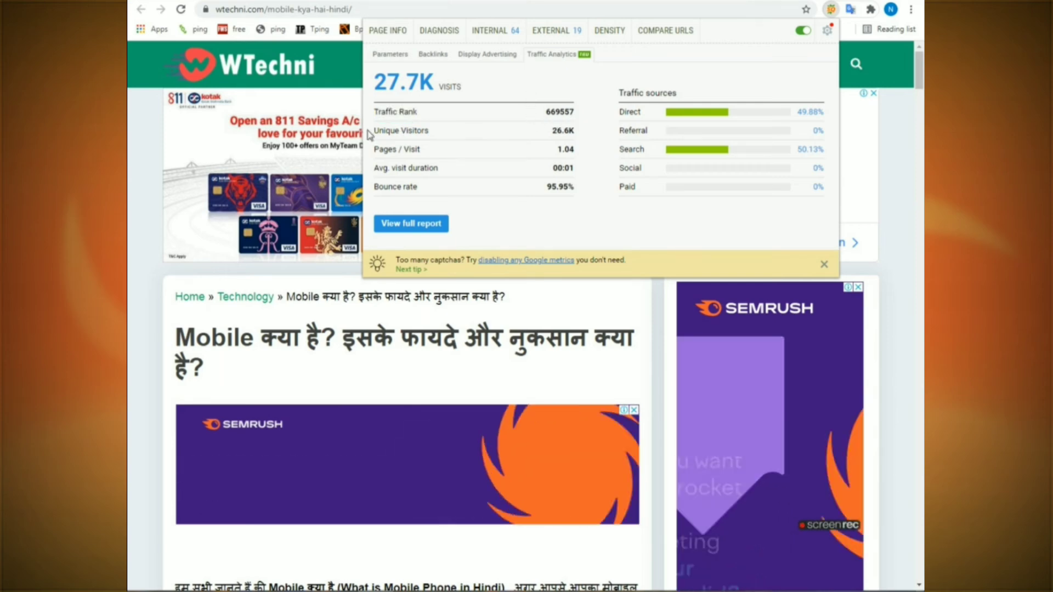
- Examine the site's unique visitors, pages per visit, average visit duration and bounce rate in the Traffic Analytics report
left_click_drag(379, 130, 435, 134)
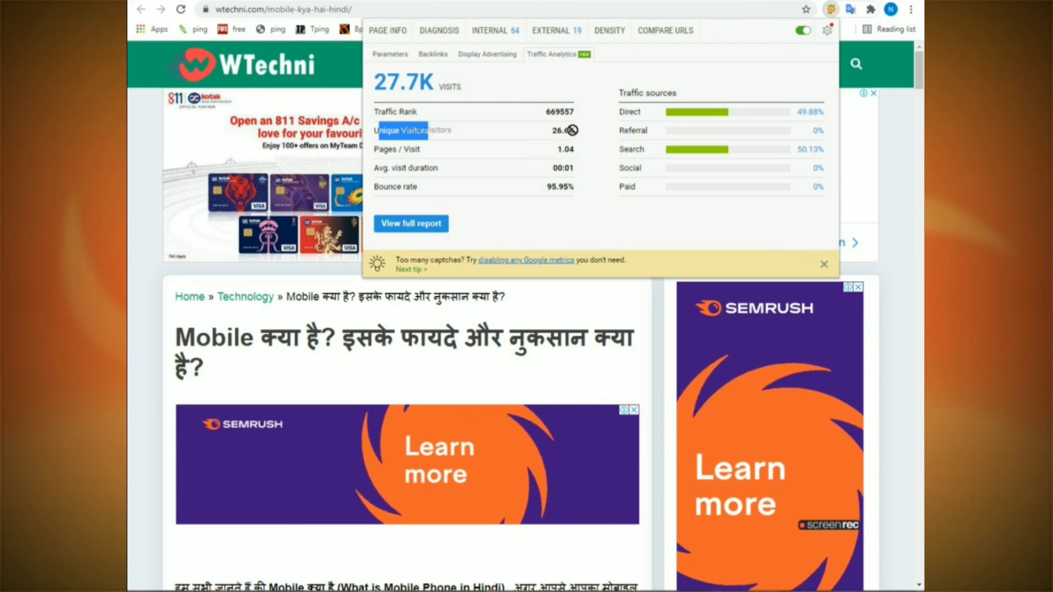
left_click(591, 135)
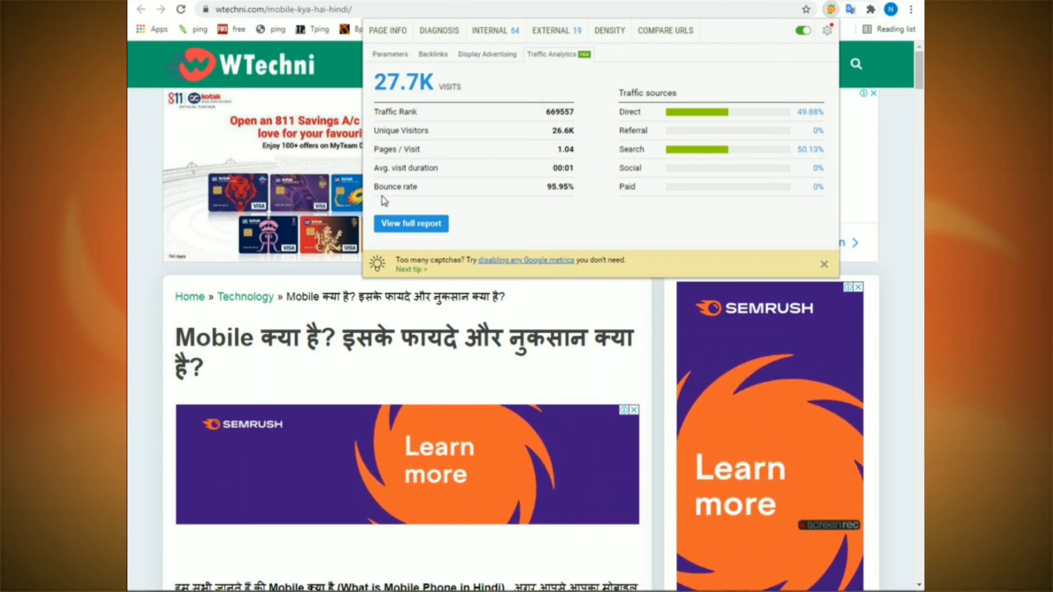
left_click_drag(378, 189, 375, 77)
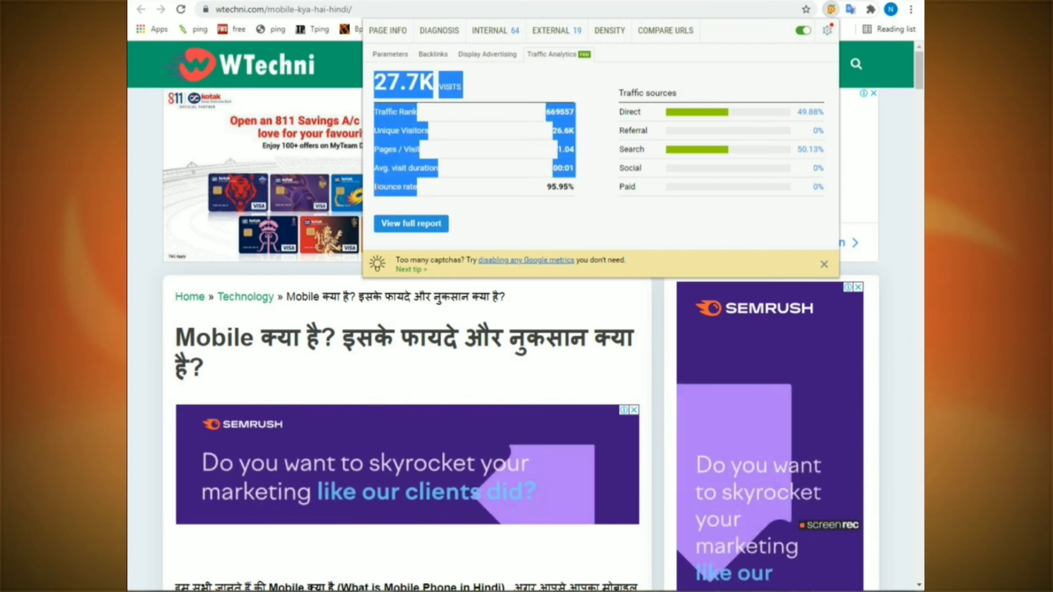
left_click(469, 202)
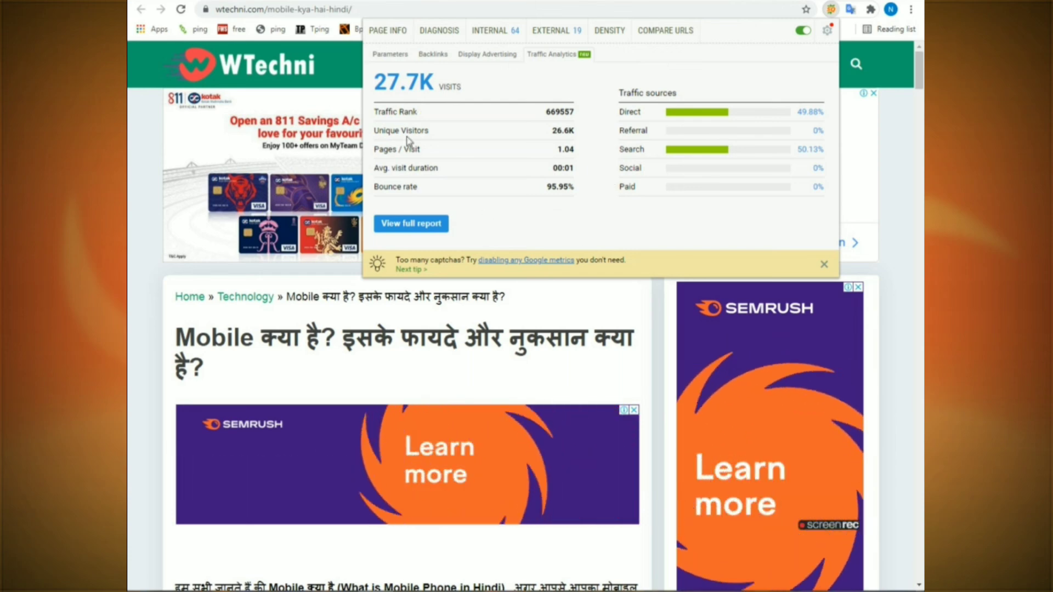
- Review the article's Parameters and Backlinks reports again and return to the Traffic Analytics report
left_click(390, 53)
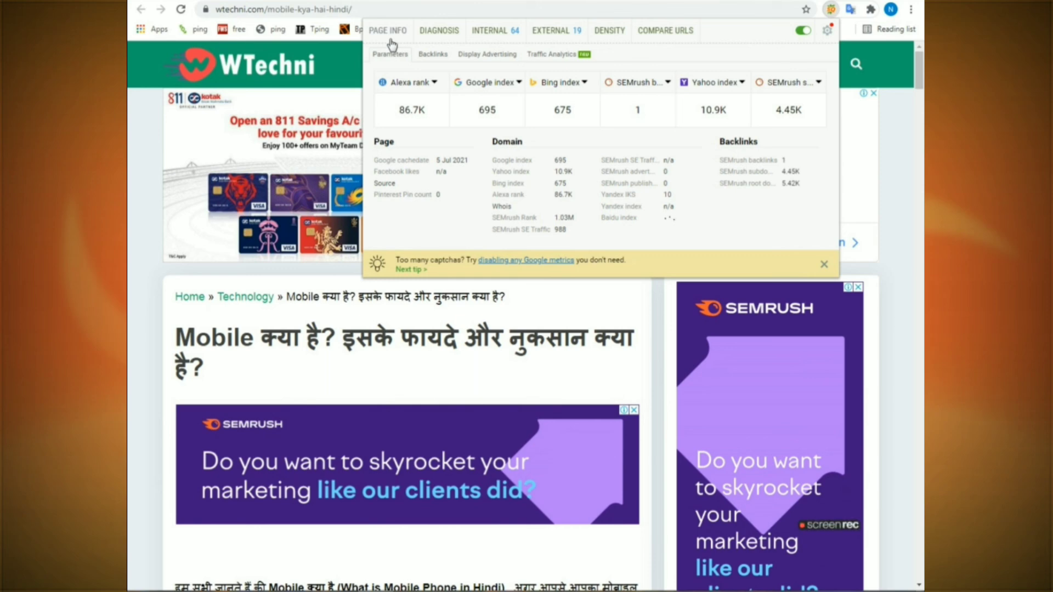
left_click(434, 55)
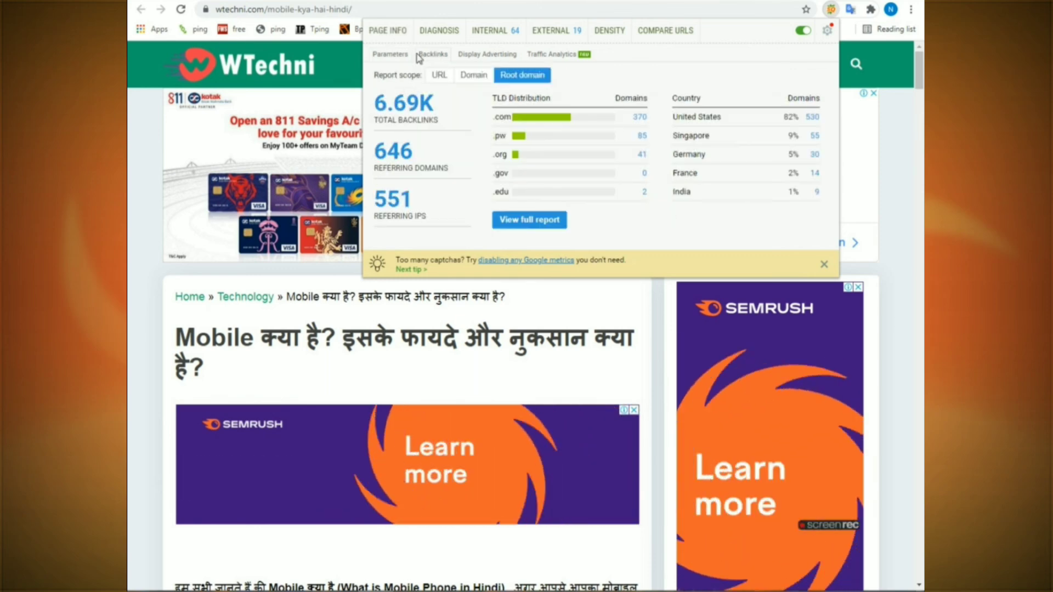
left_click(390, 54)
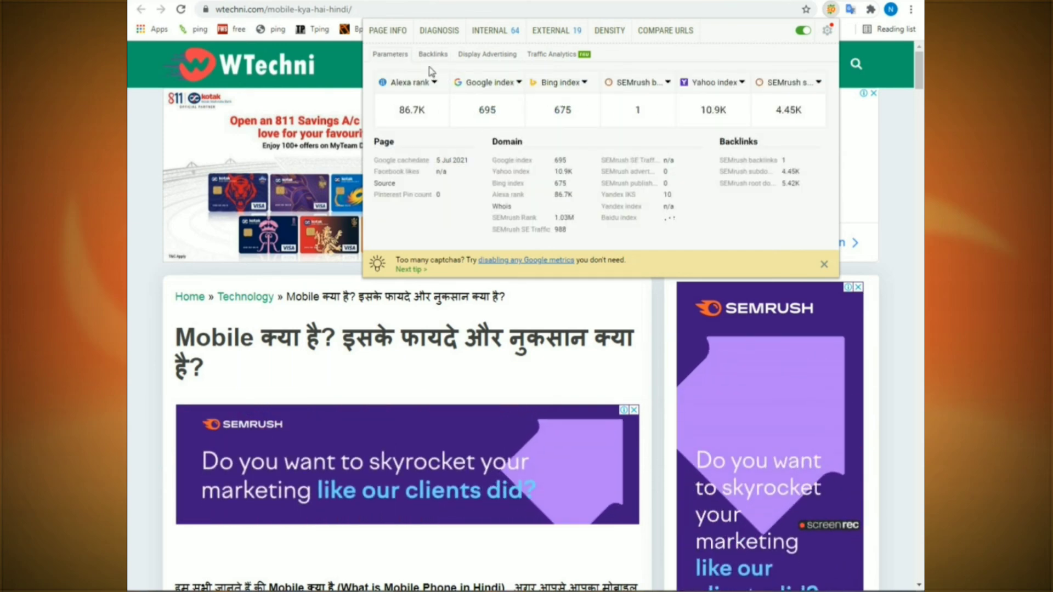
left_click(551, 54)
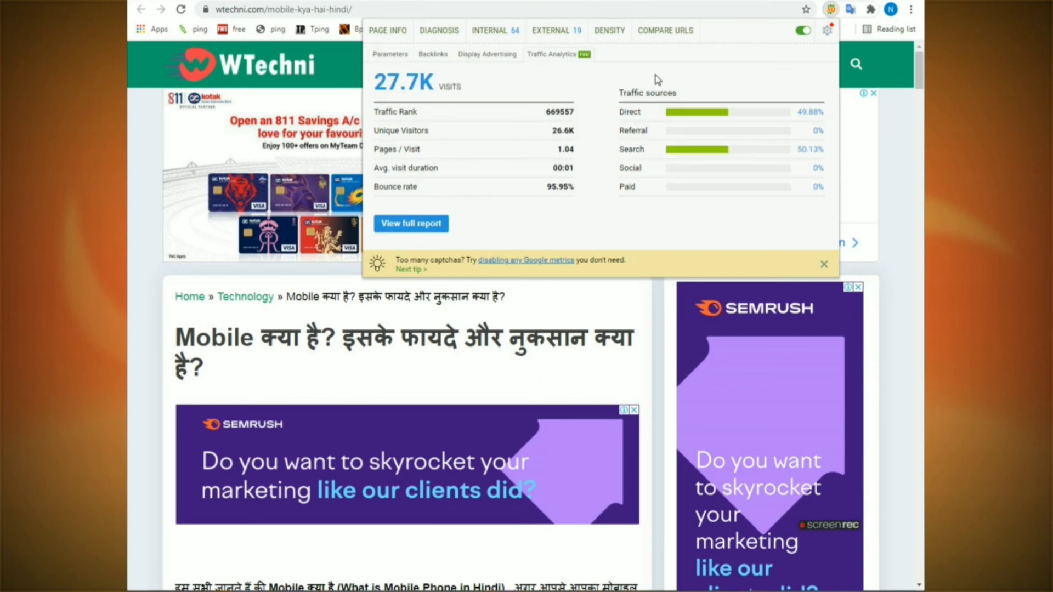